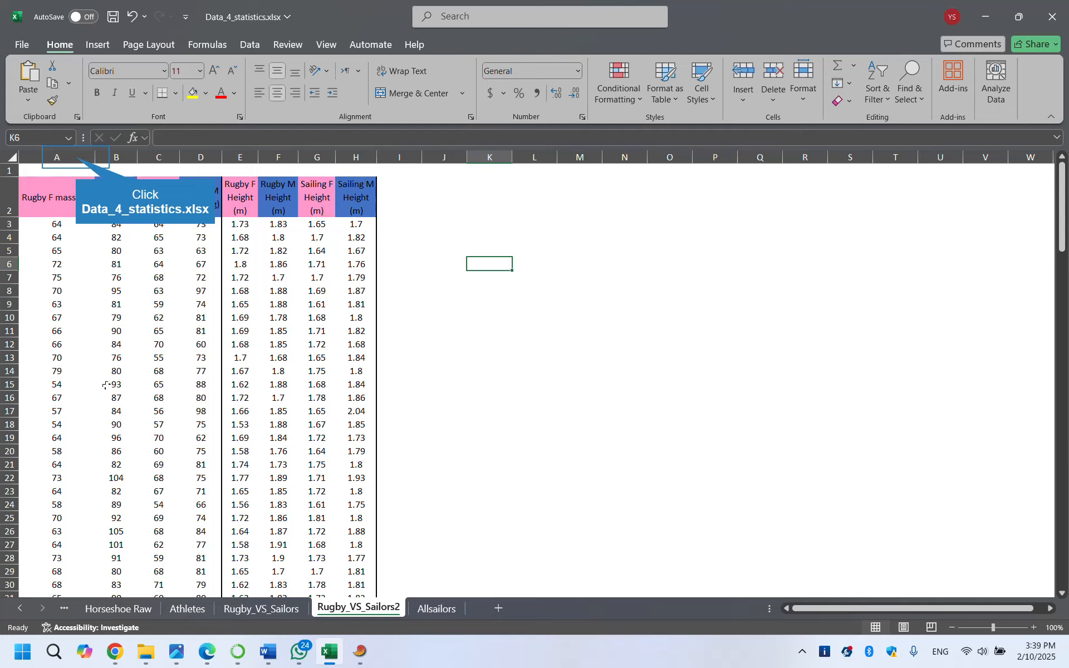
Step: Insert a blank column before the Rugby F mass column and enter the header Group in cell A2
click(76, 156)
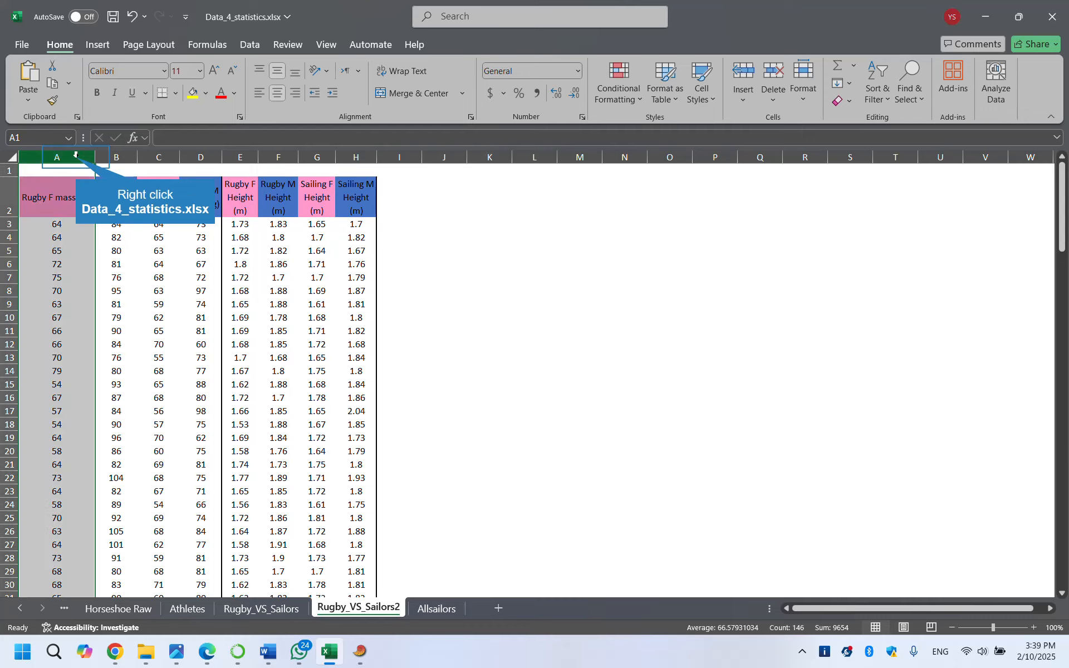
right_click(76, 156)
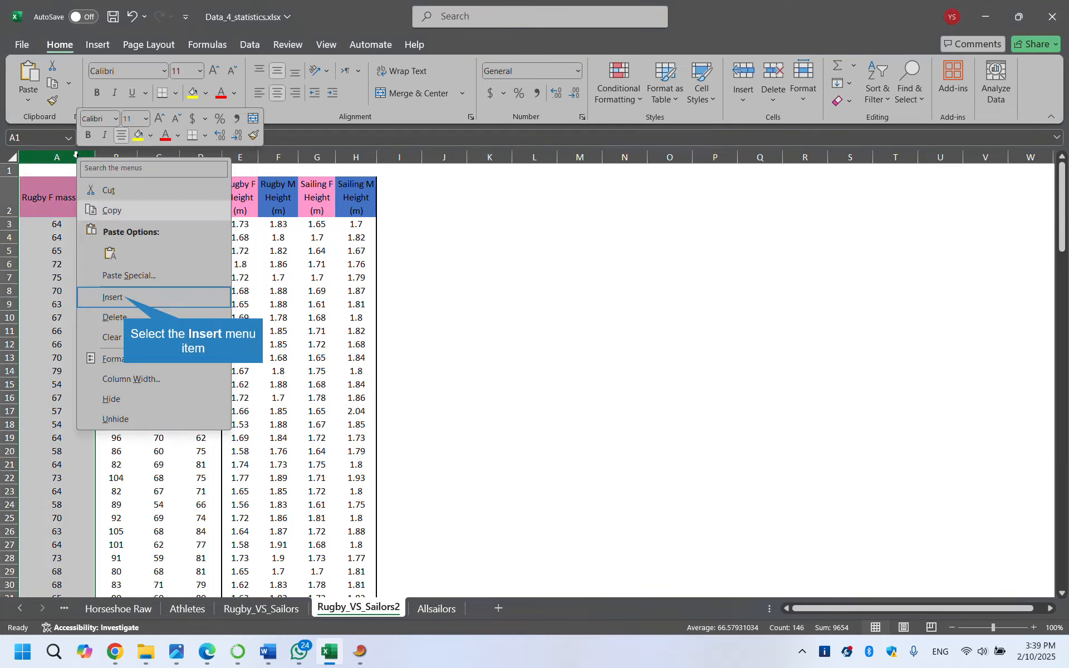
click(122, 298)
click(42, 227)
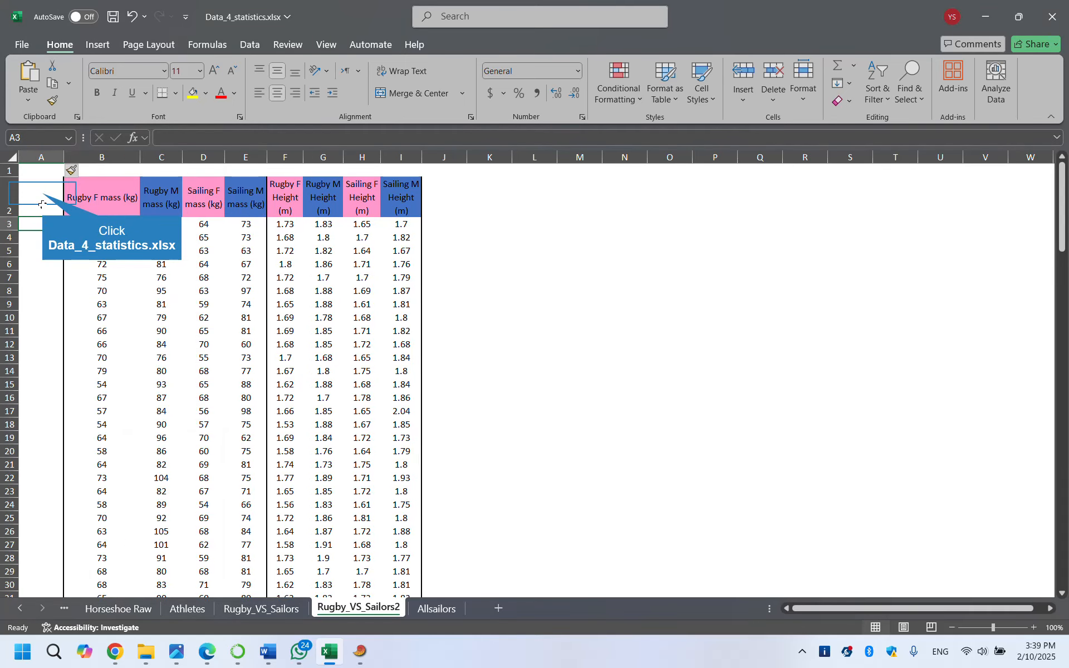
click(42, 204)
text(Gro)
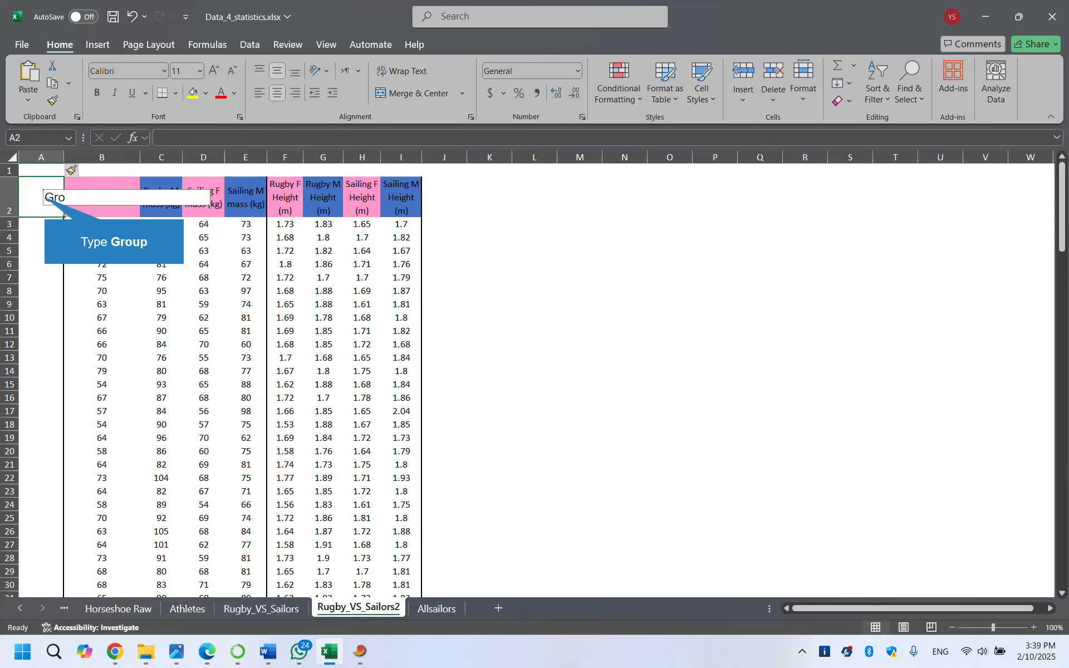
text(up)
key(Return)
Step: Enter the group label Asia\ in cell A3 and copy it down through A15
text(A)
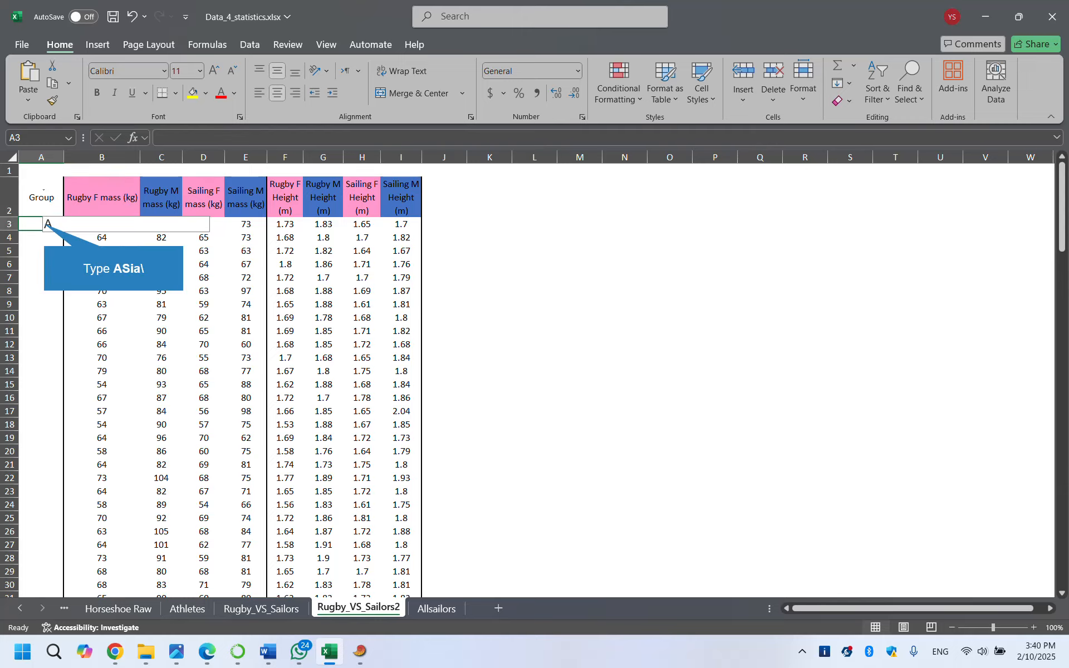
text(Sia\)
key(Return)
key(Up)
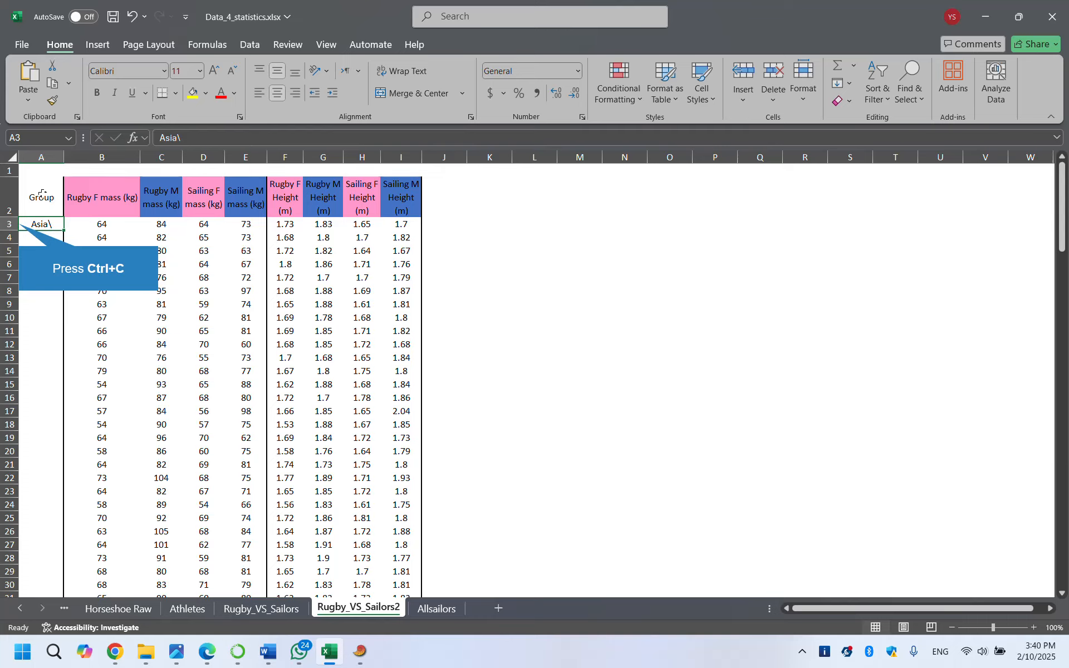
key(ctrl+c)
key(shift+Down)
key(shift+Down)
key(shift+Down)
key(shift+Down)
key(shift+Down)
key(shift+Down)
key(shift+Down)
key(shift+Down)
key(shift+Down)
key(shift+Down)
key(shift+Down)
key(shift+Down)
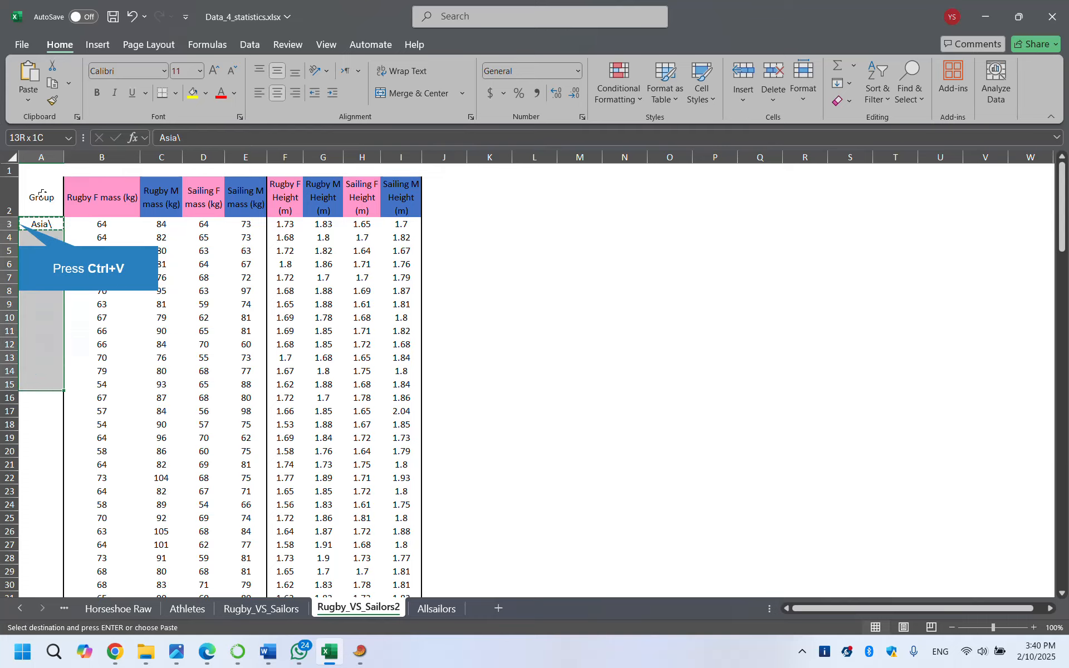
key(ctrl+v)
Step: Enter the group label Europe in cell A16 and copy it down through A52
key(Down)
key(Down)
key(Down)
key(Down)
key(Down)
key(Down)
key(Down)
key(Down)
key(Down)
key(Down)
key(Down)
key(Down)
key(Down)
key(Down)
key(Down)
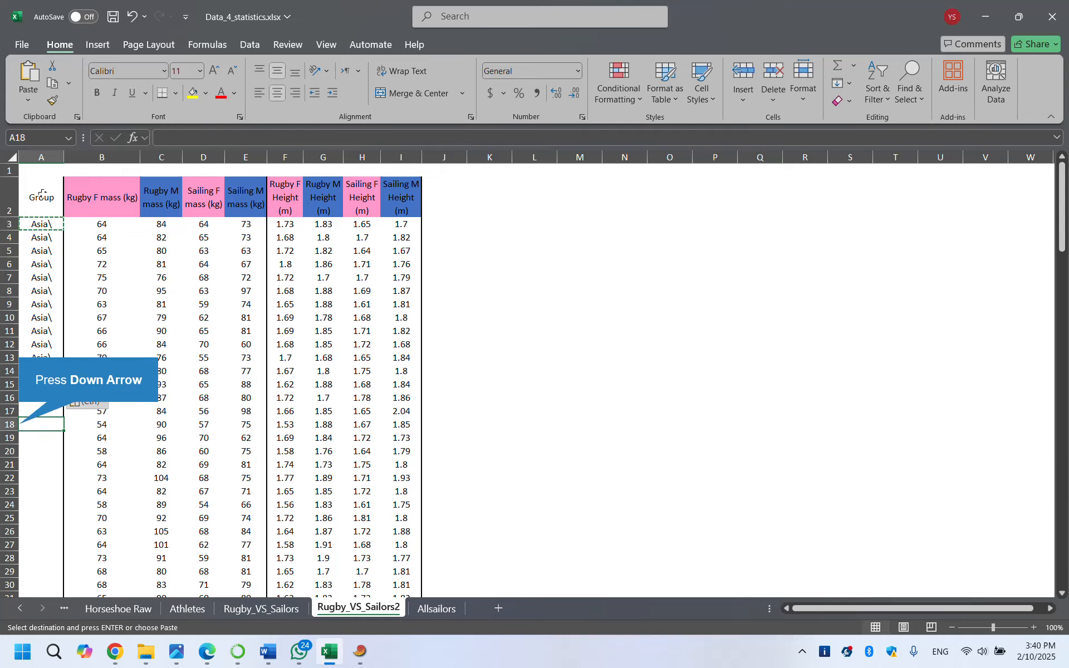
key(Up)
key(Up)
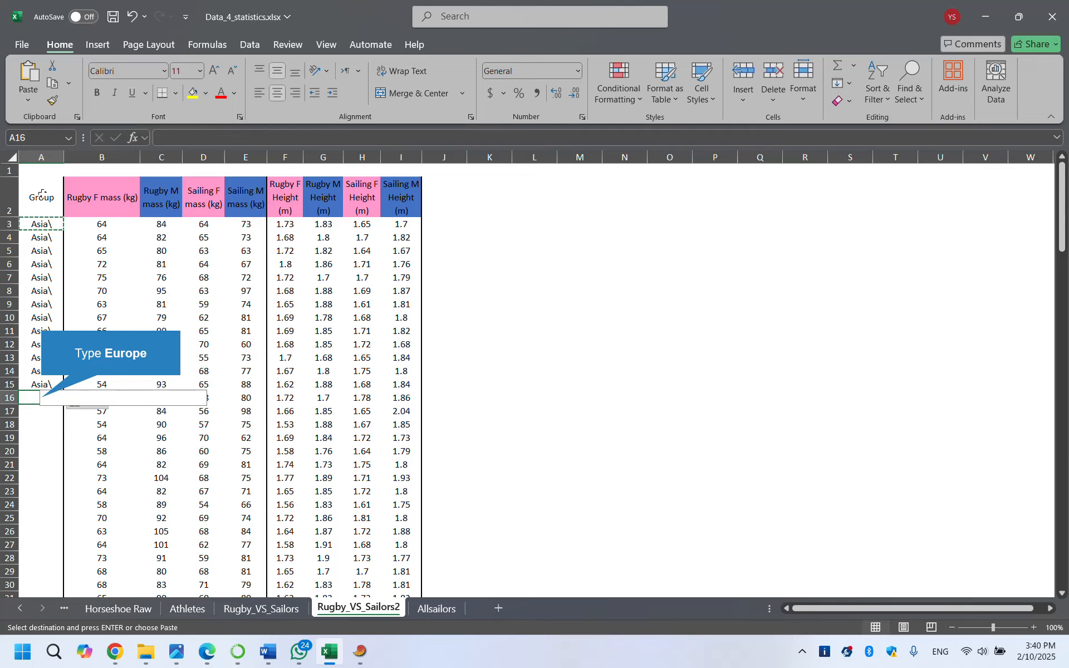
text(Europe)
key(Return)
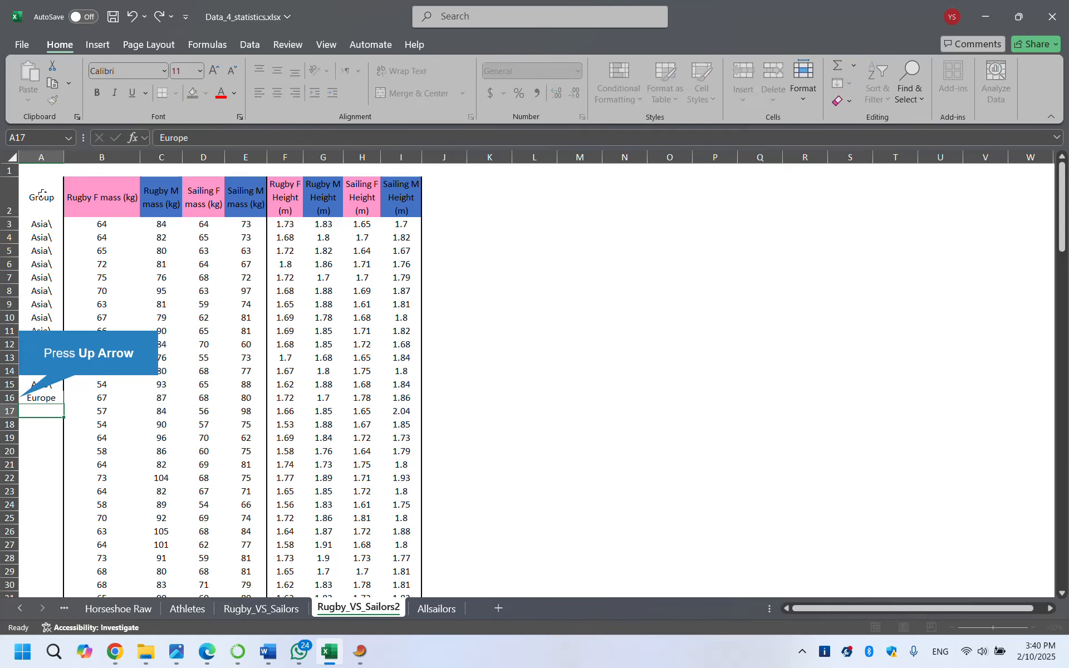
key(Up)
key(ctrl+c)
key(shift+Down)
key(shift+Down)
key(shift+Down)
key(shift+Down)
key(shift+Down)
key(shift+Down)
key(shift+Down)
key(shift+Down)
key(shift+Down)
key(shift+Down)
key(shift+Down)
key(shift+Down)
key(shift+Down)
key(shift+Down)
key(shift+Down)
key(shift+Down)
key(shift+Down)
key(shift+Down)
key(shift+Down)
key(shift+Down)
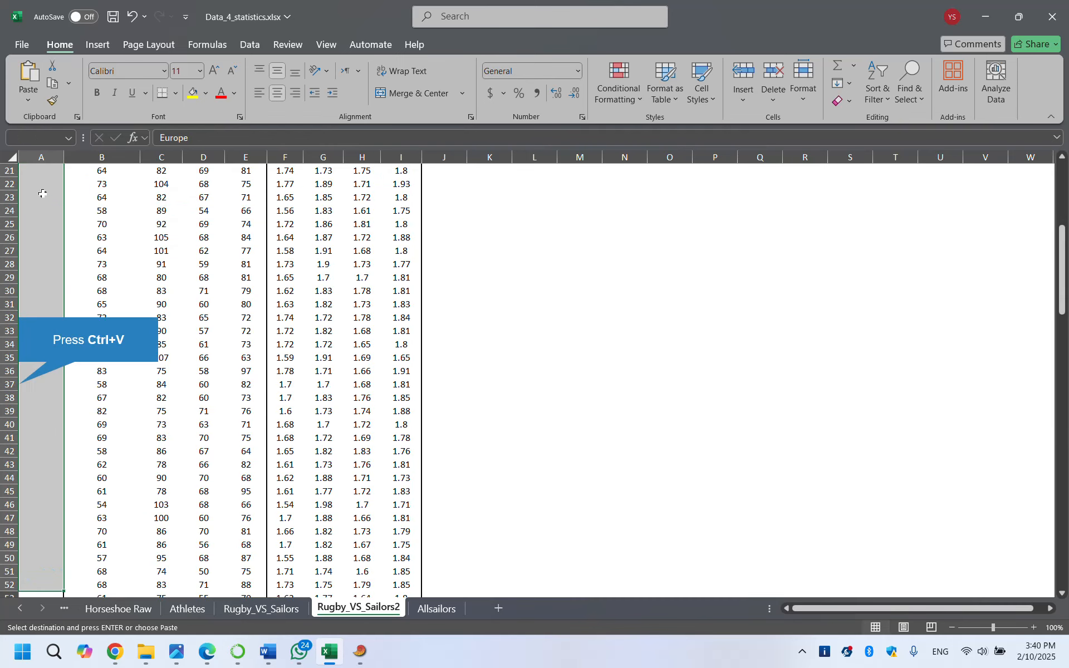
key(ctrl+v)
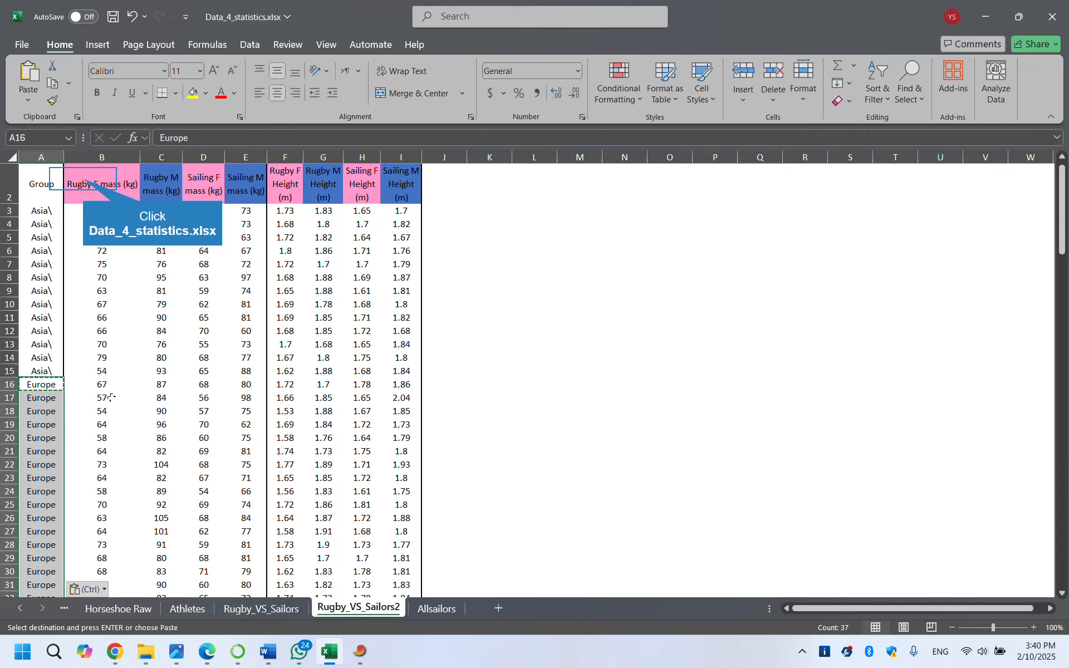
Step: Copy all mass and height columns with their headers, B2:I147
click(83, 179)
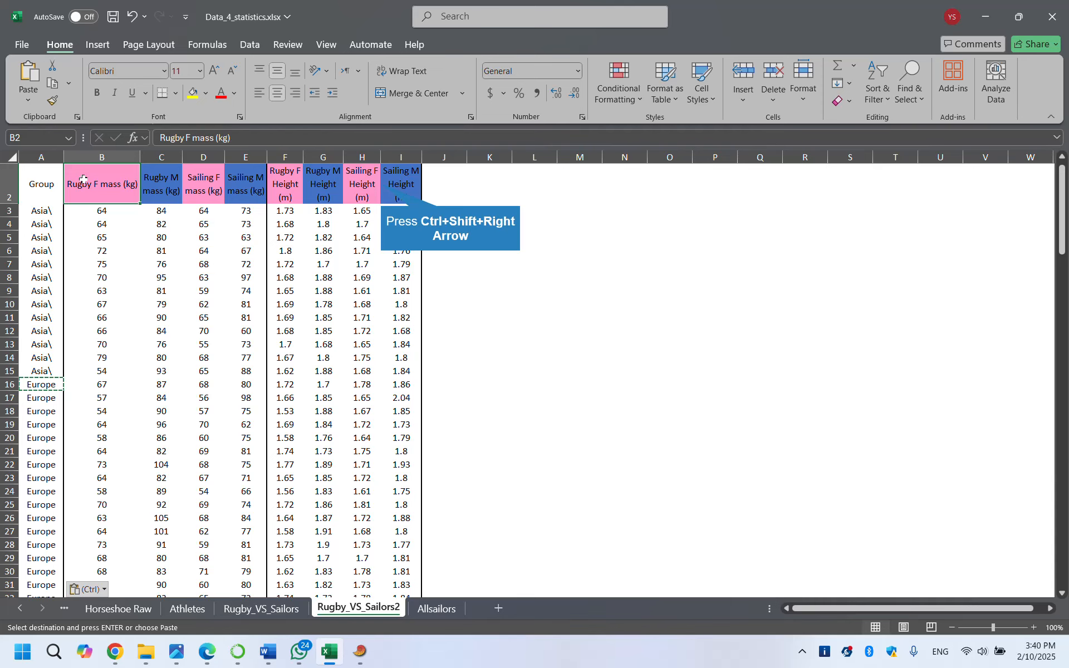
key(ctrl+shift+Right)
key(ctrl+shift+Down)
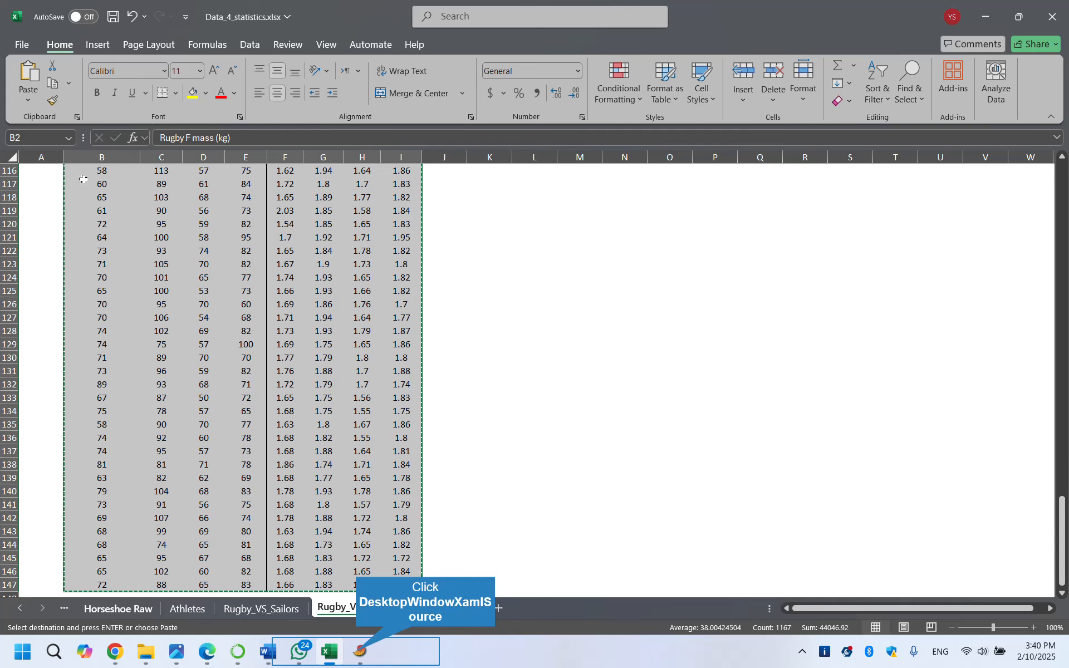
Step: Switch to PAST, show the column attributes and paste the copied table starting at column A's Name cell
click(359, 652)
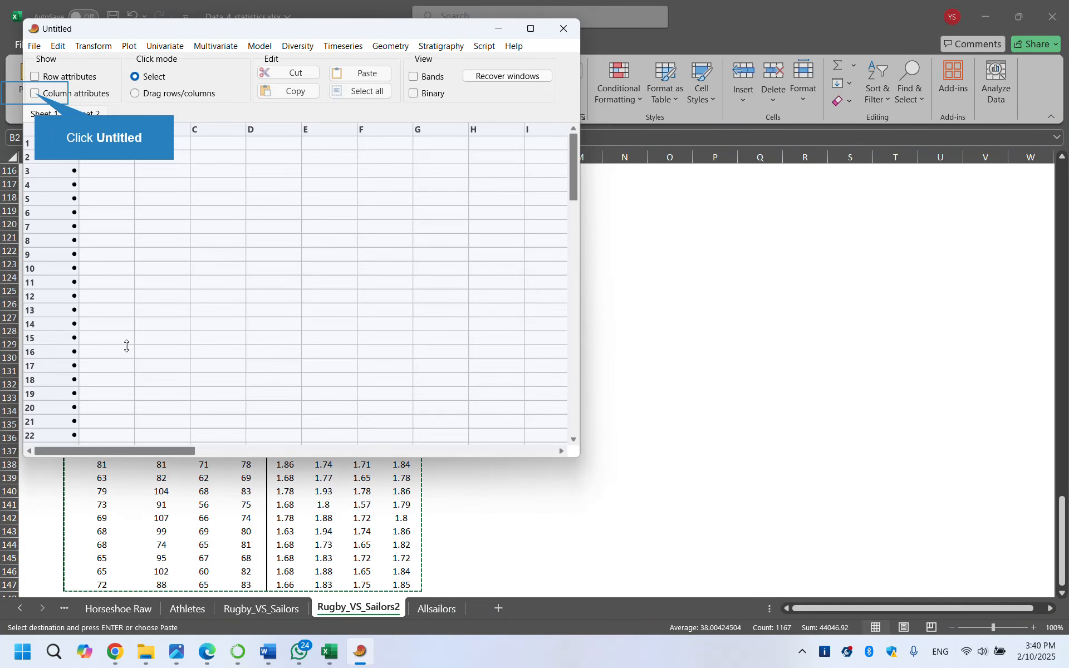
click(34, 93)
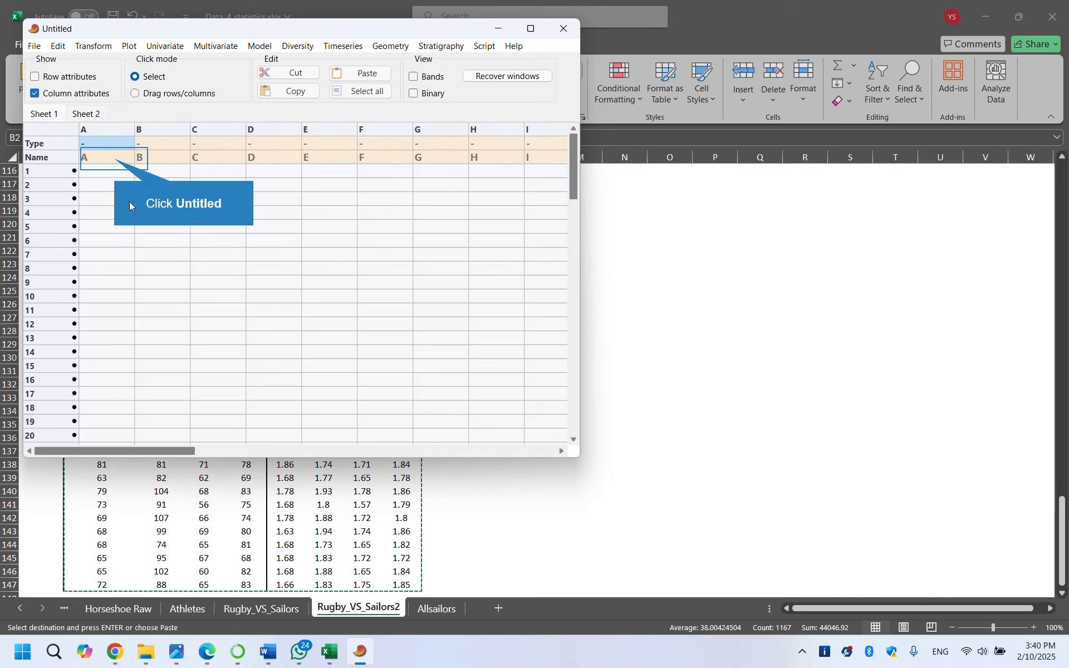
click(115, 161)
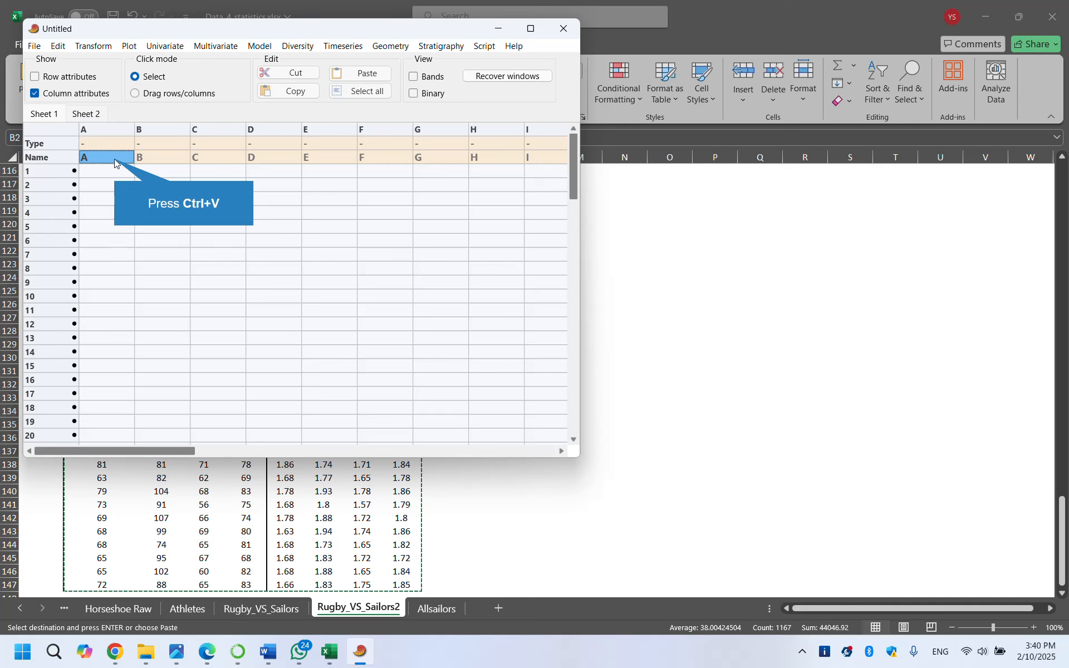
key(ctrl+v)
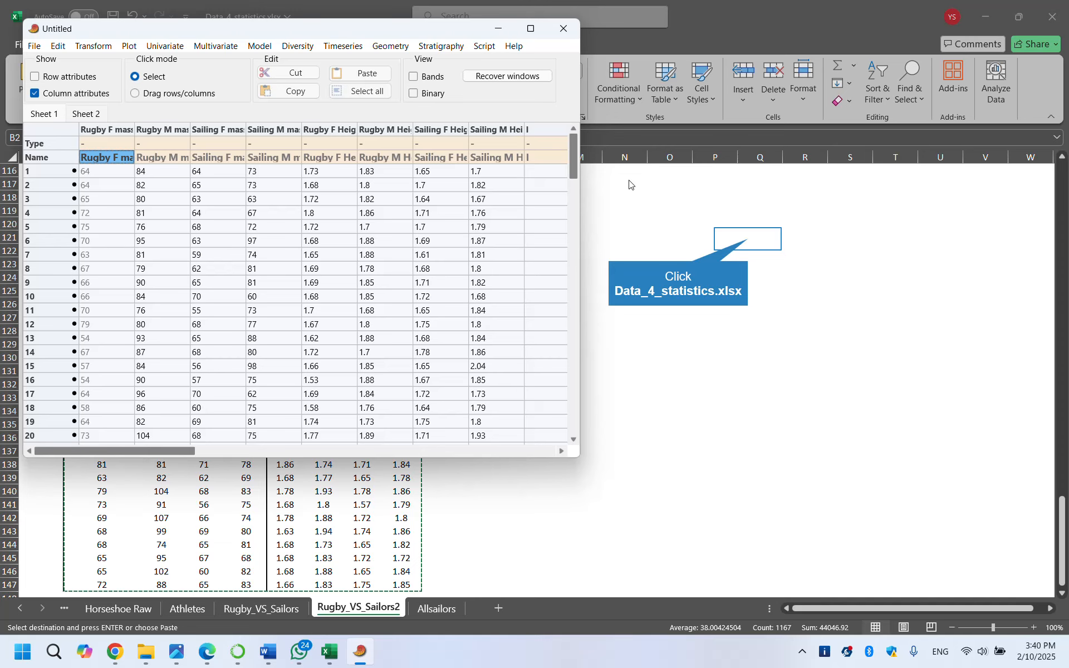
click(747, 239)
click(248, 211)
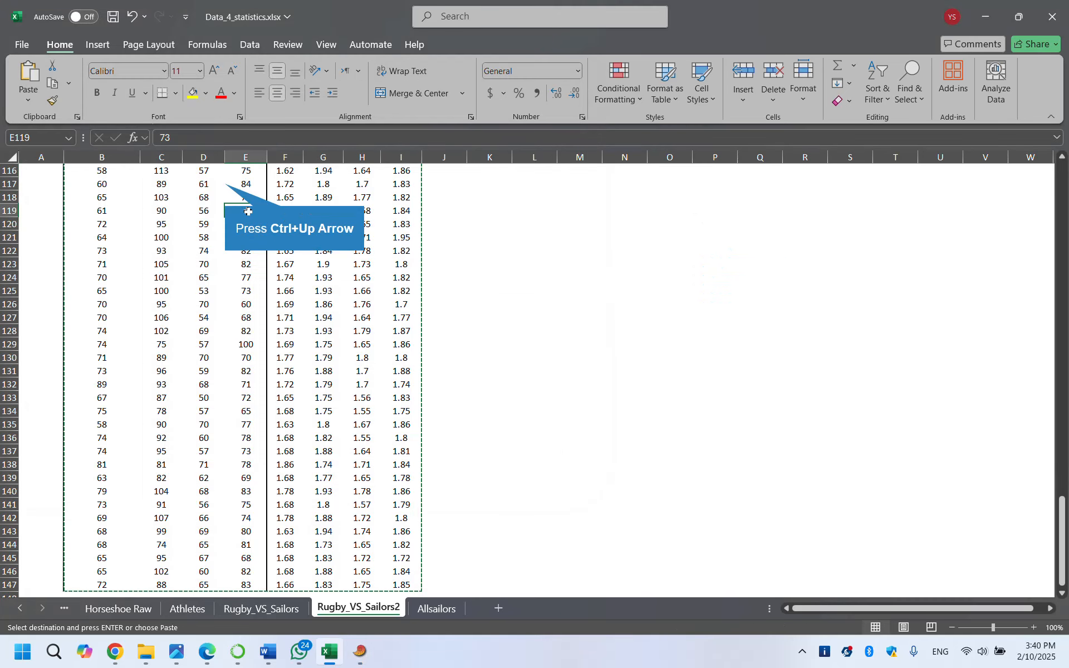
key(ctrl+Up)
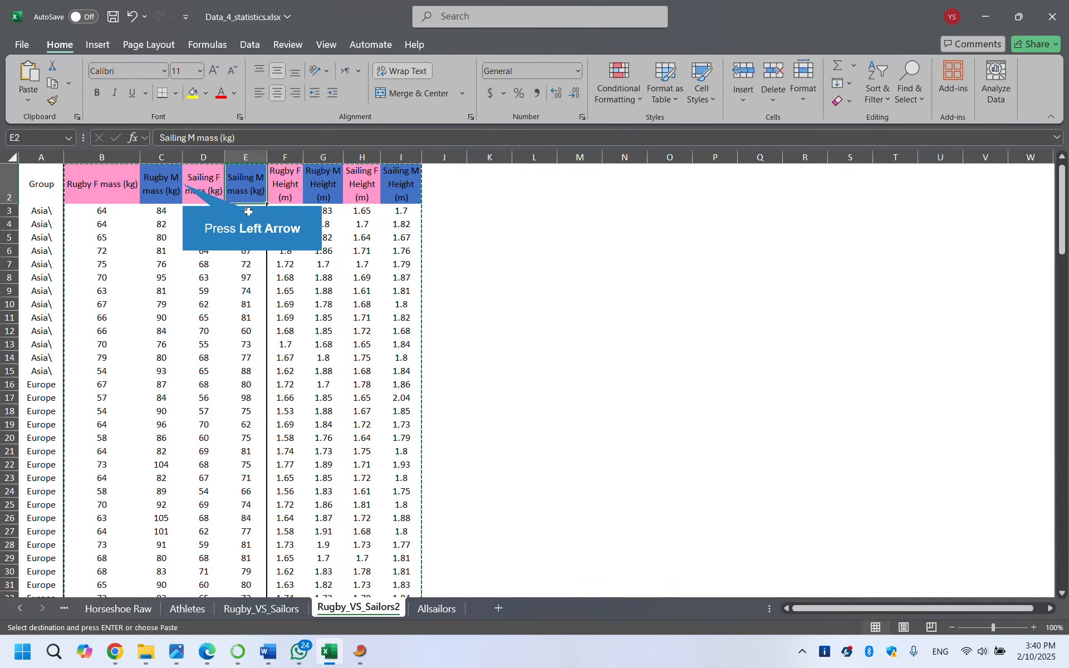
key(Left)
key(Left)
key(Left)
key(Down)
key(alt+Tab)
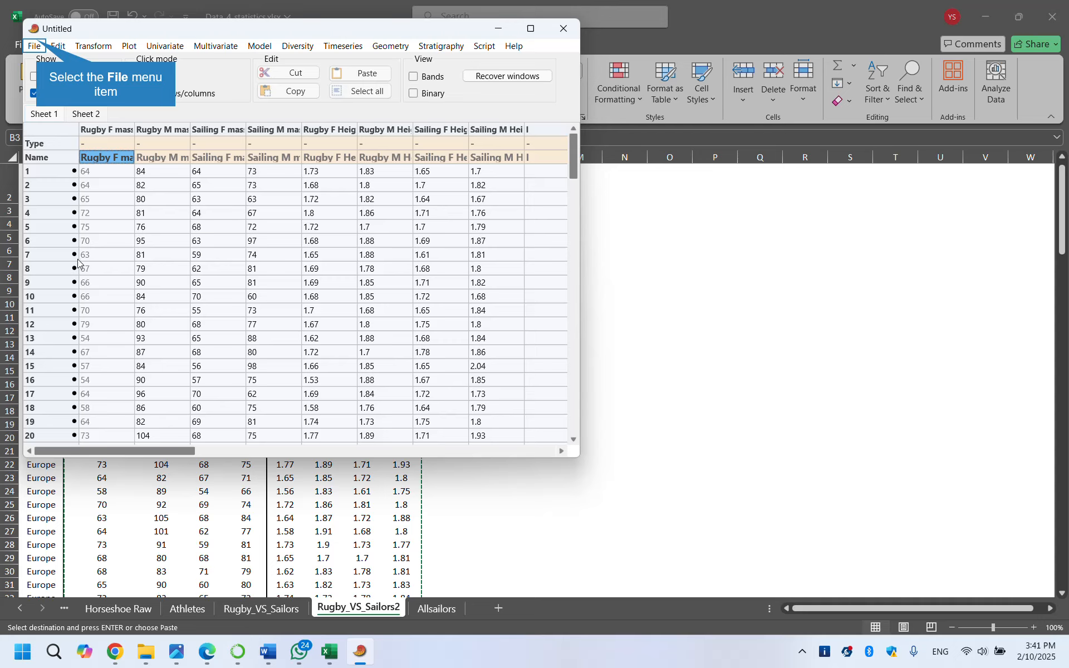
Step: Start a new empty PAST sheet, discarding the pasted mass and height data
click(36, 46)
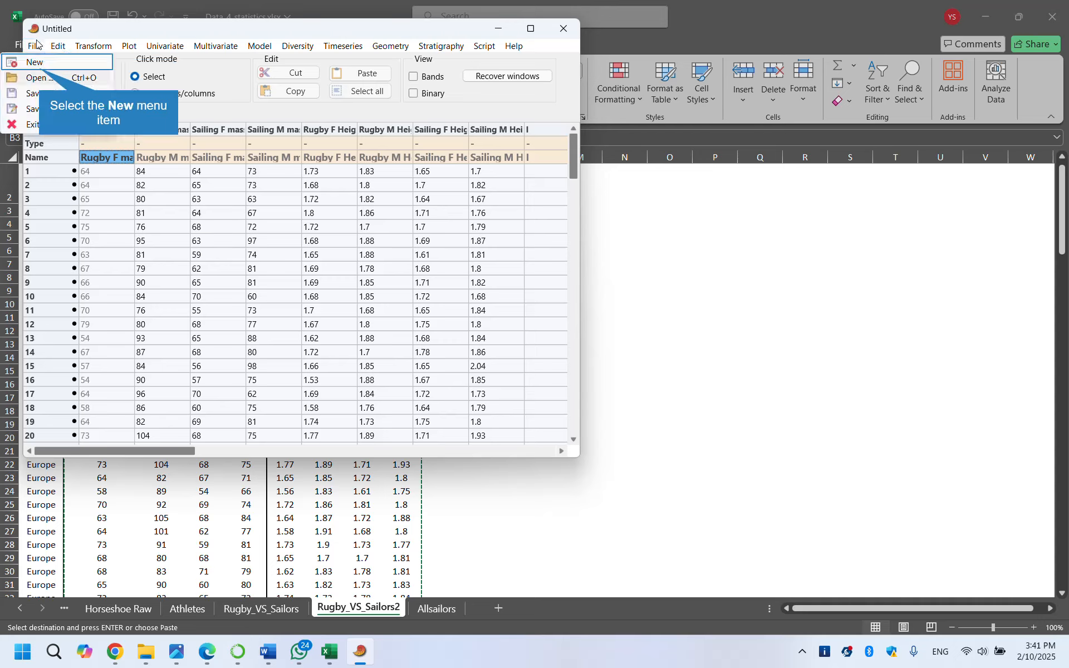
click(38, 67)
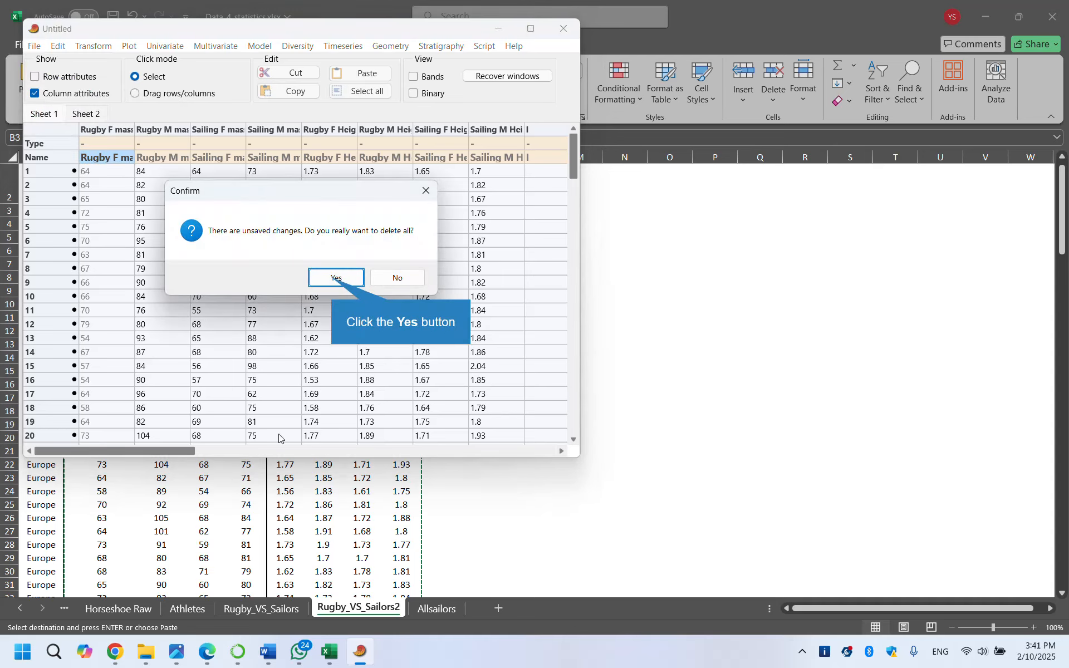
click(333, 277)
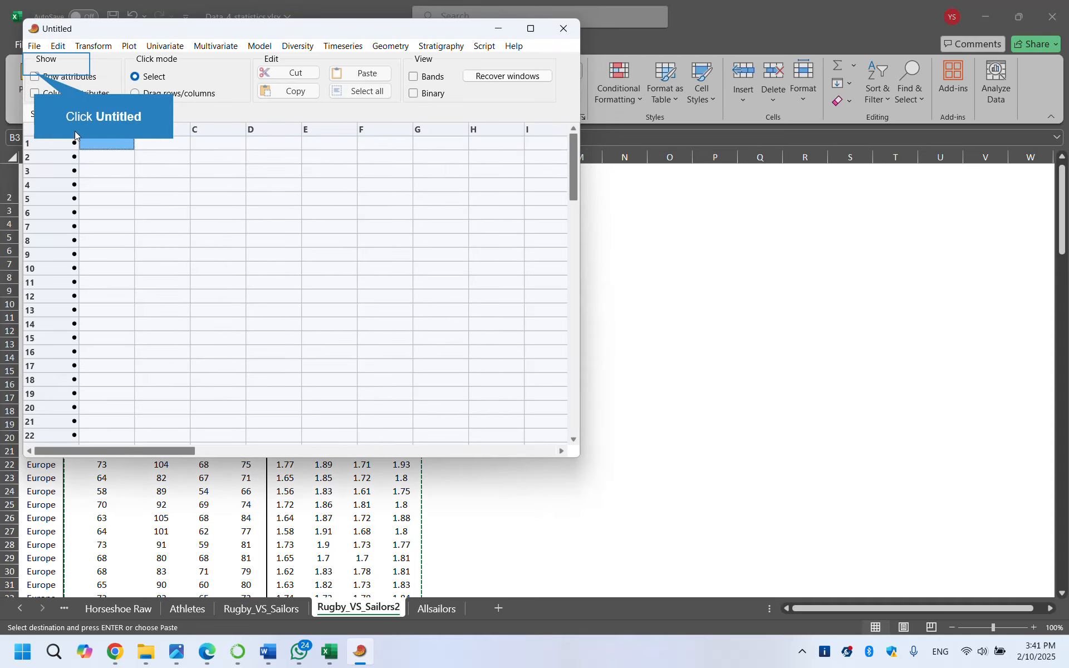
key(ctrl+v)
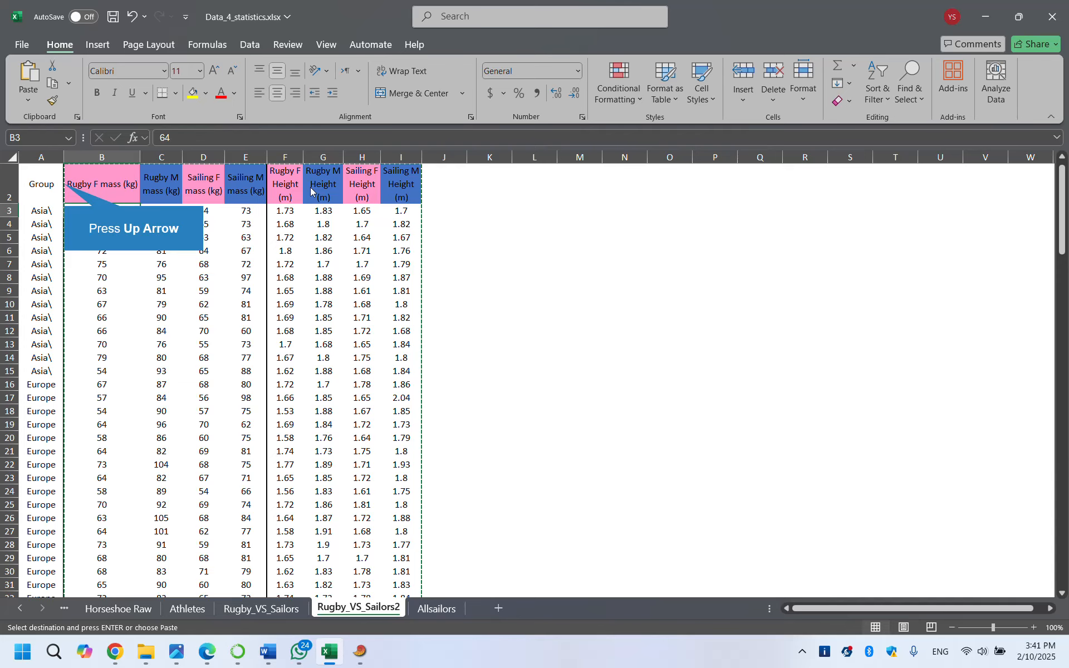
Step: In Excel, copy the table including the Group column and headers, A2:I52
key(Up)
key(Left)
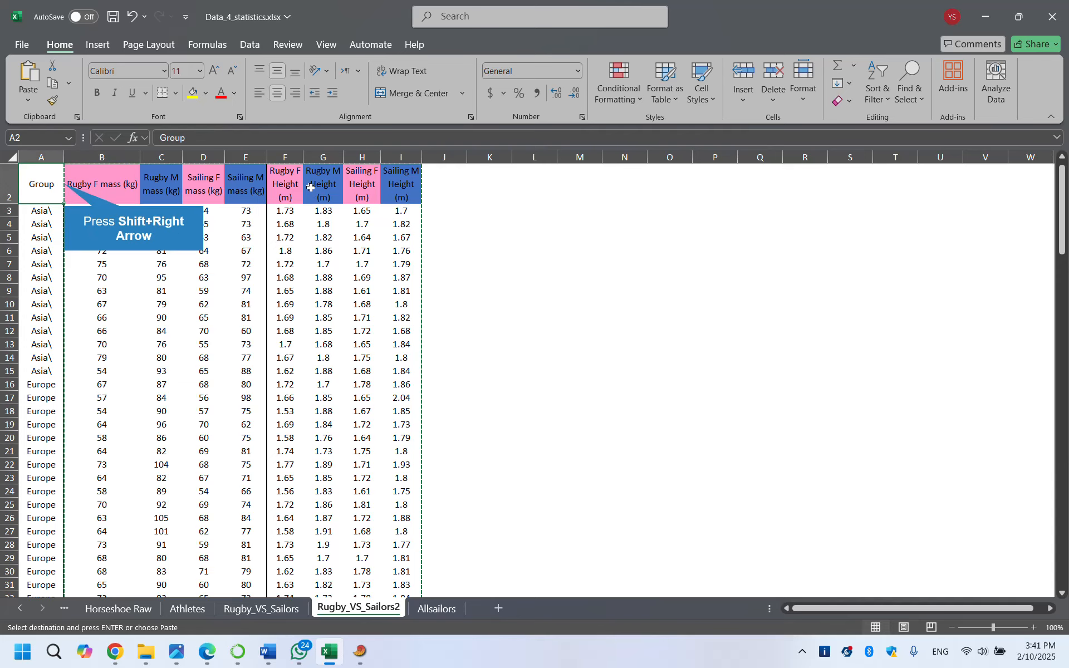
key(shift+Right)
key(ctrl+shift+Right)
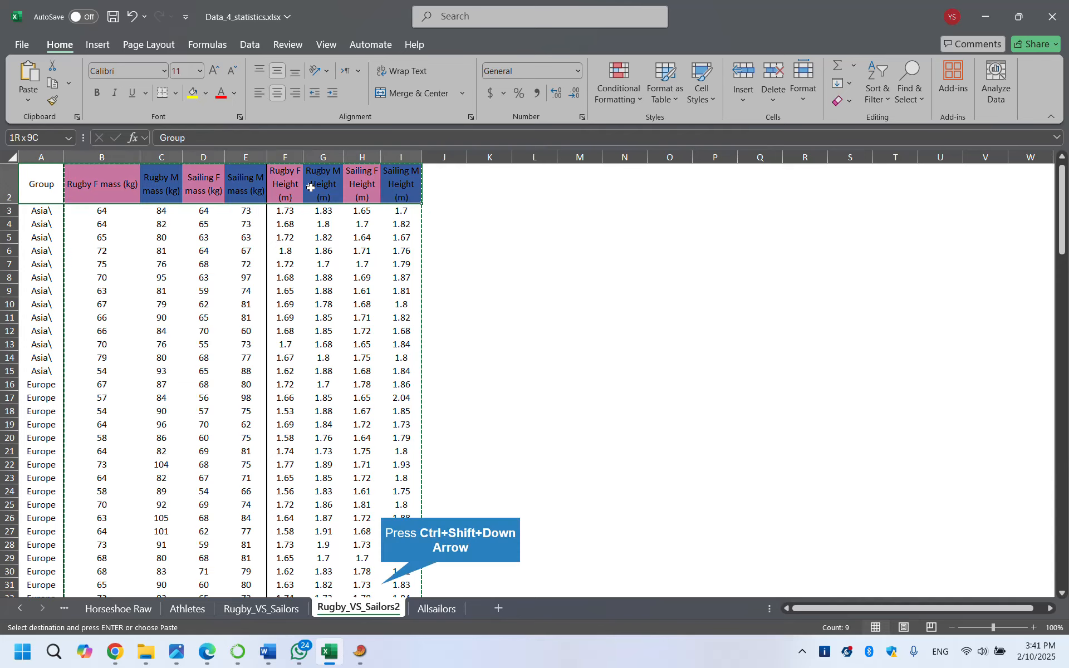
key(ctrl+shift+Down)
Step: Switch to PAST and, with row and column attributes shown, paste the table starting at the header cell of the row Name column
key(alt+Tab)
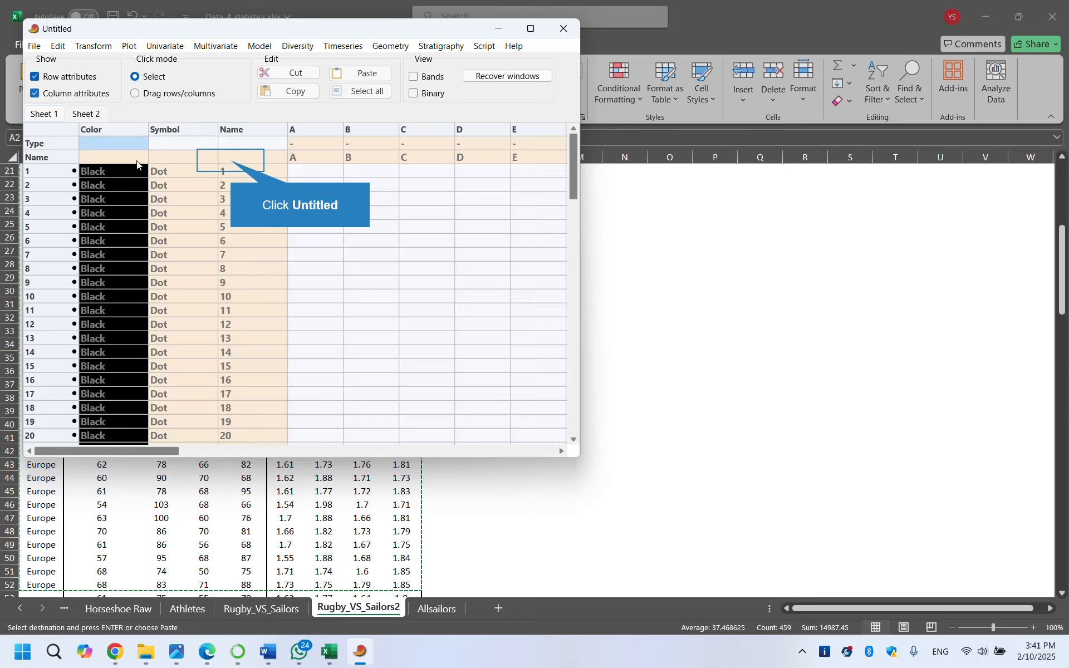
click(231, 158)
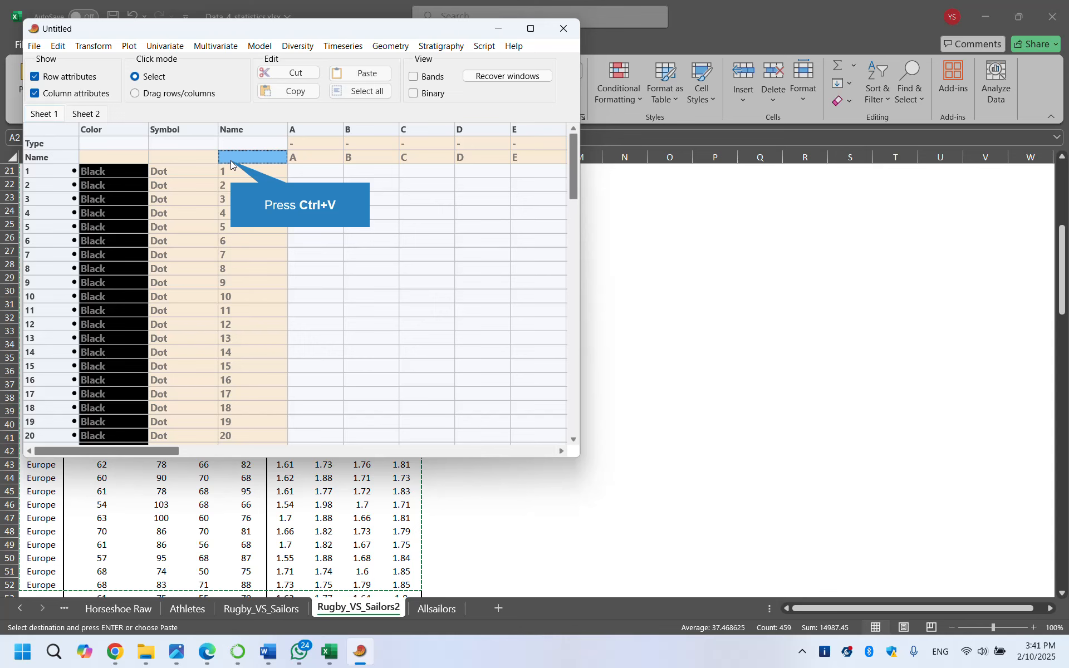
key(ctrl+v)
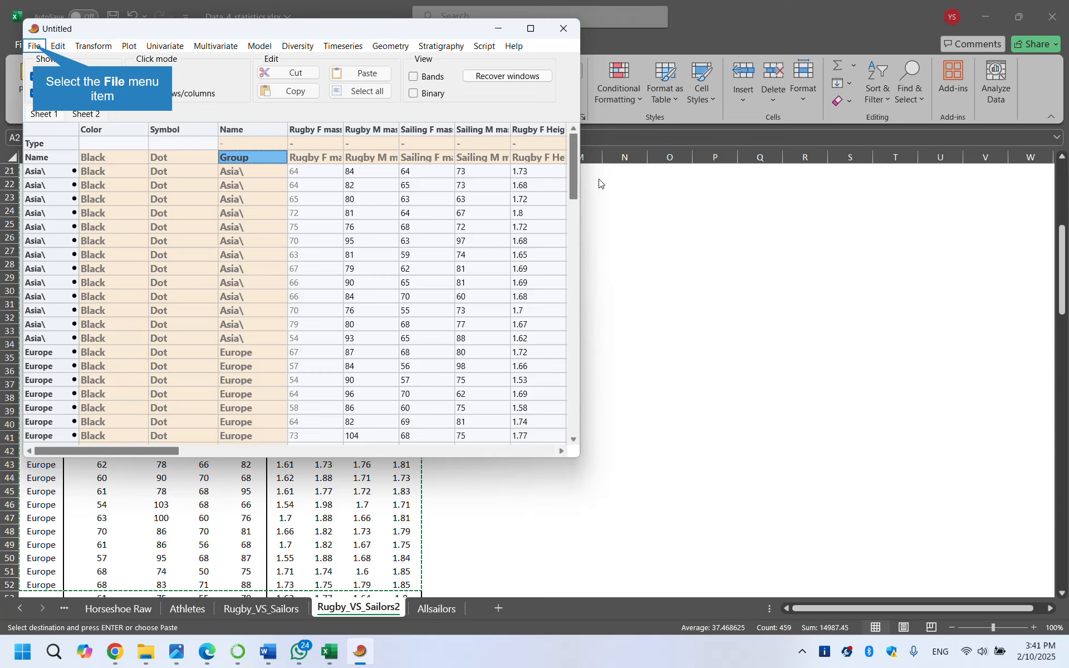
Step: Discard the pasted grouped table by starting a new empty PAST sheet
click(36, 44)
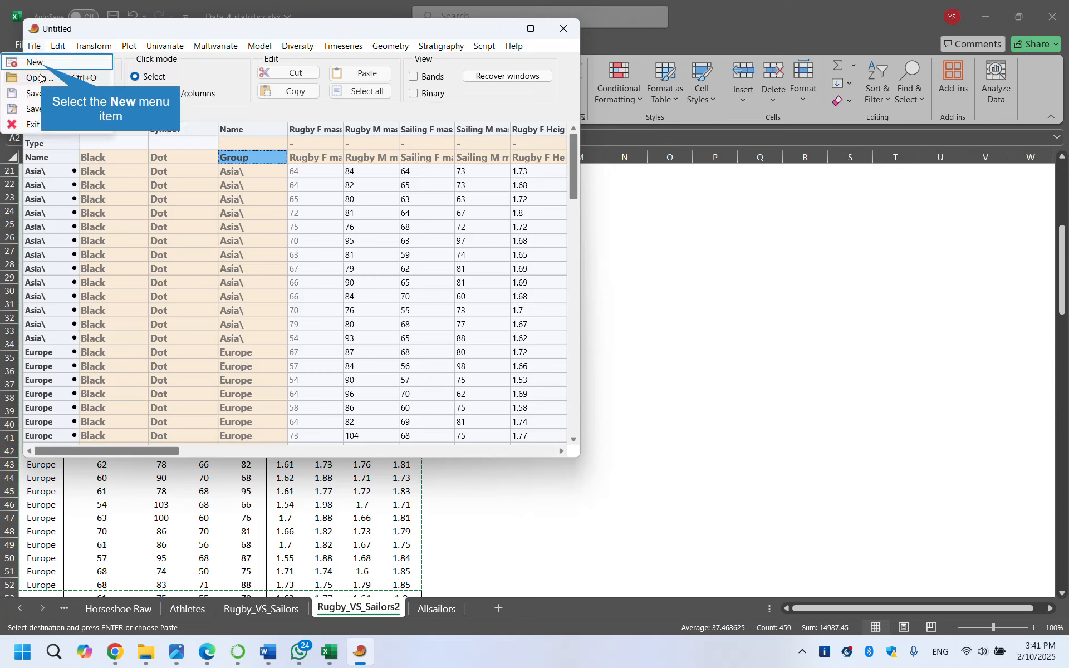
click(42, 64)
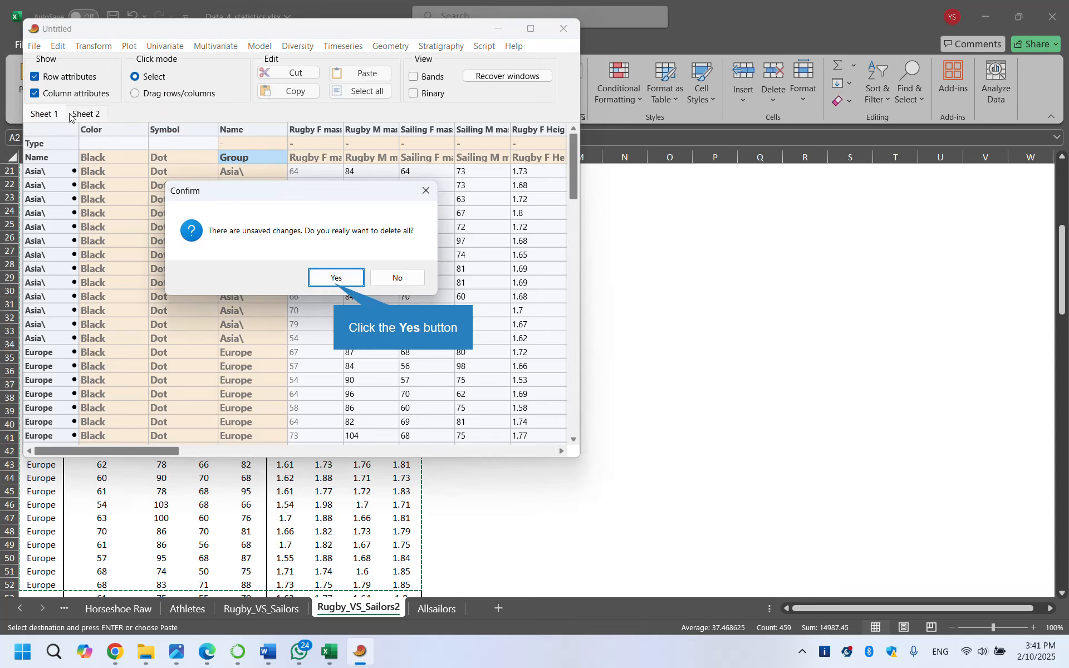
click(337, 278)
Step: In Excel, cut the whole grouped table with its headers, A2:I52, and paste it one row higher, starting at A1
click(665, 347)
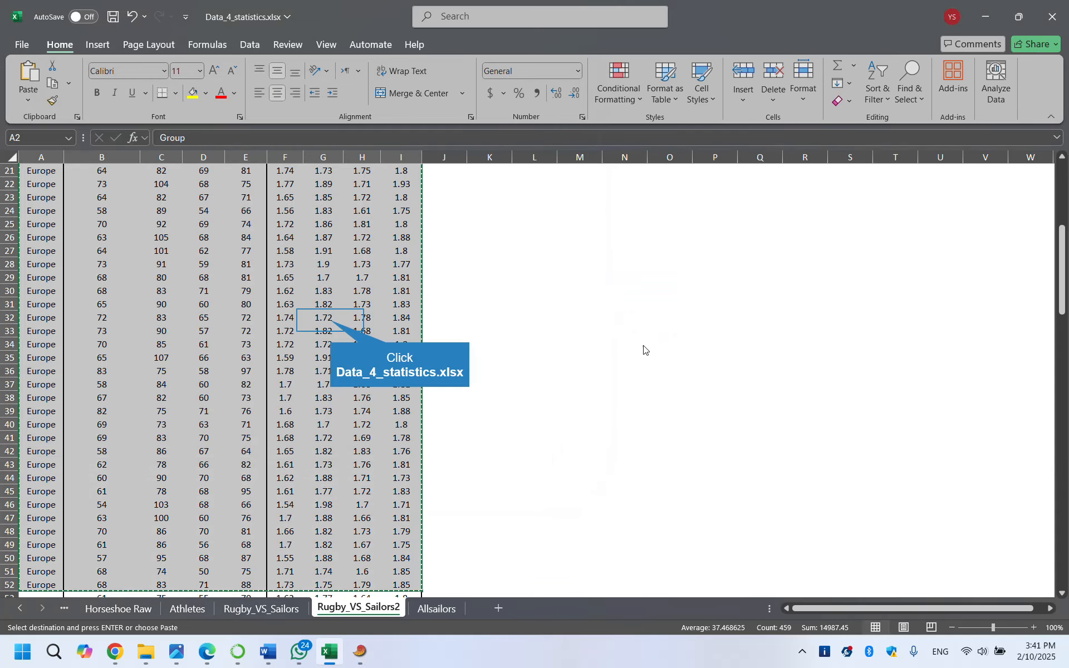
click(330, 321)
key(Up)
key(ctrl+Up)
key(ctrl+Up)
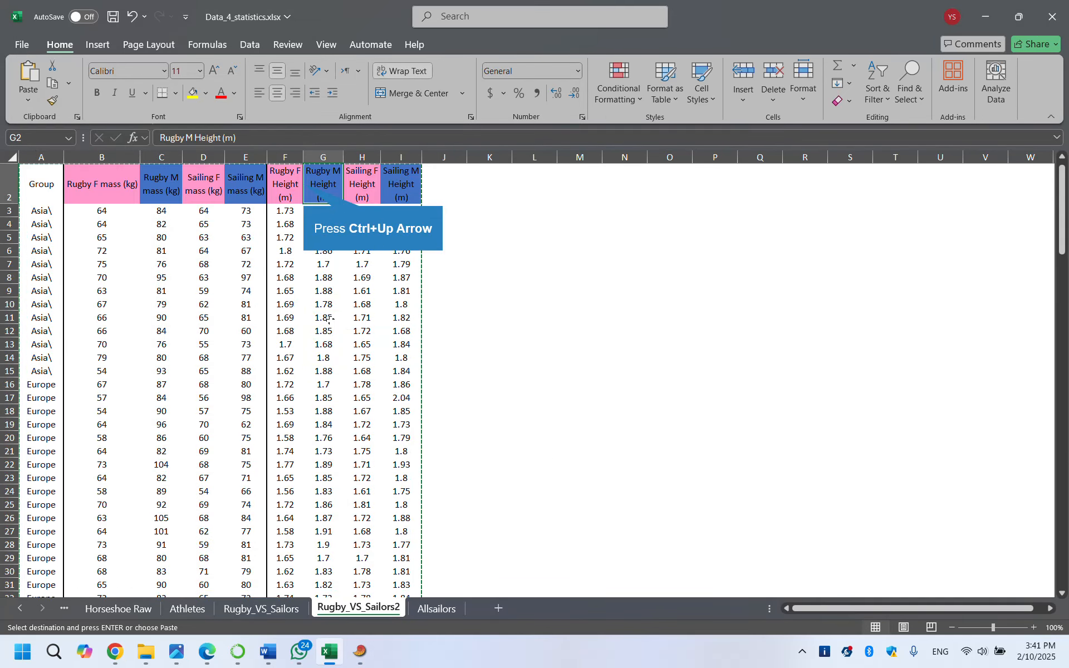
key(Left)
key(Left)
key(Left)
key(Left)
key(Left)
key(Left)
key(Down)
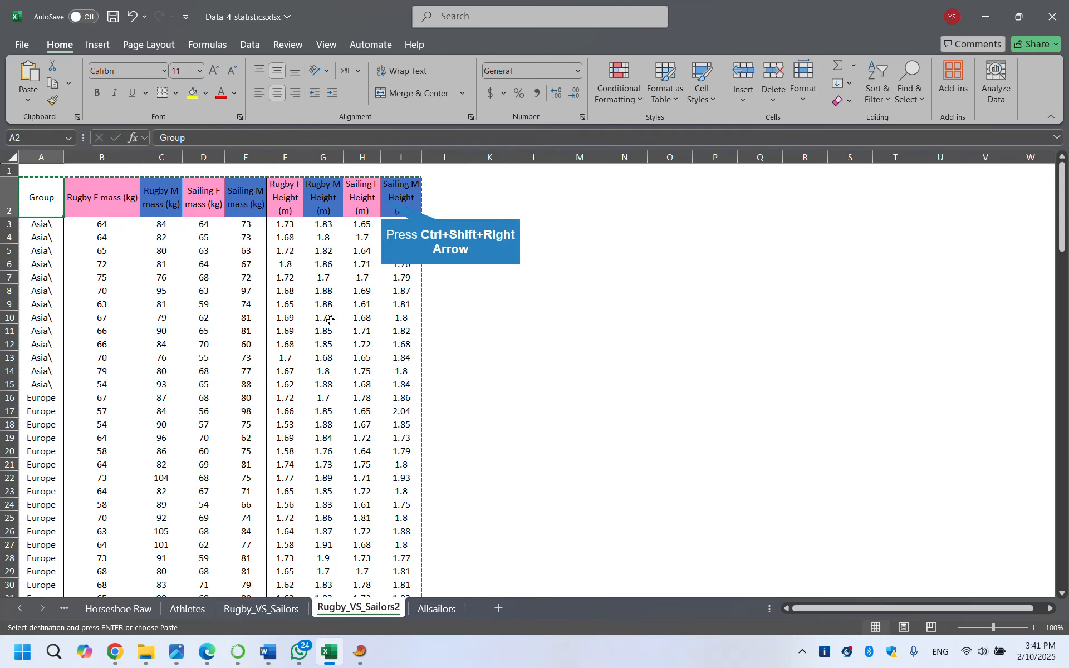
key(ctrl+shift+Right)
key(ctrl+shift+Down)
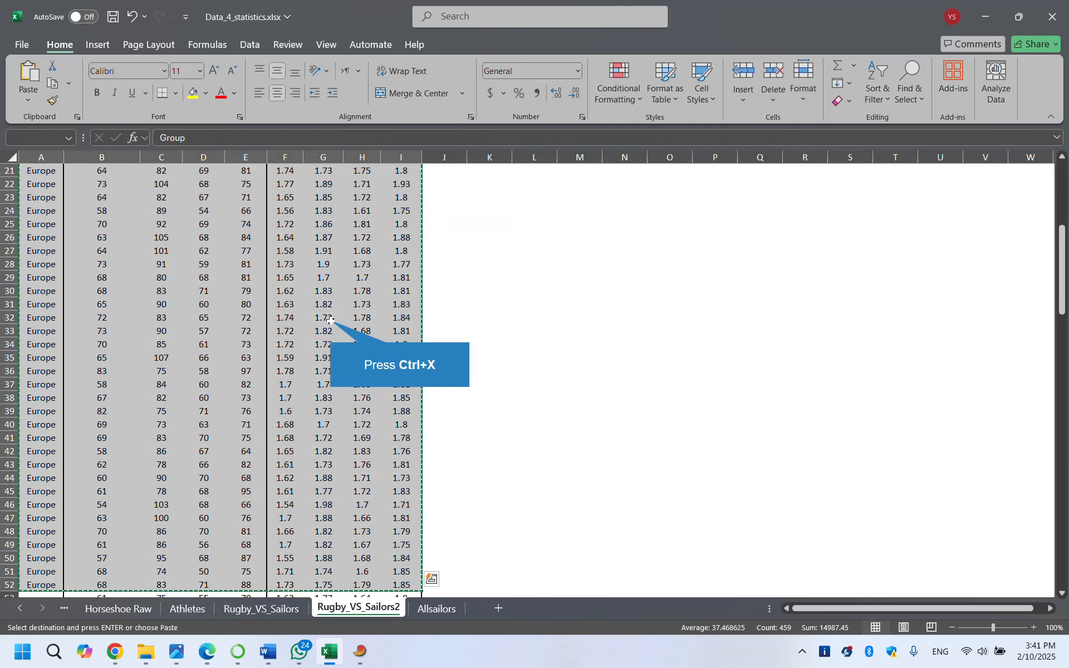
key(Up)
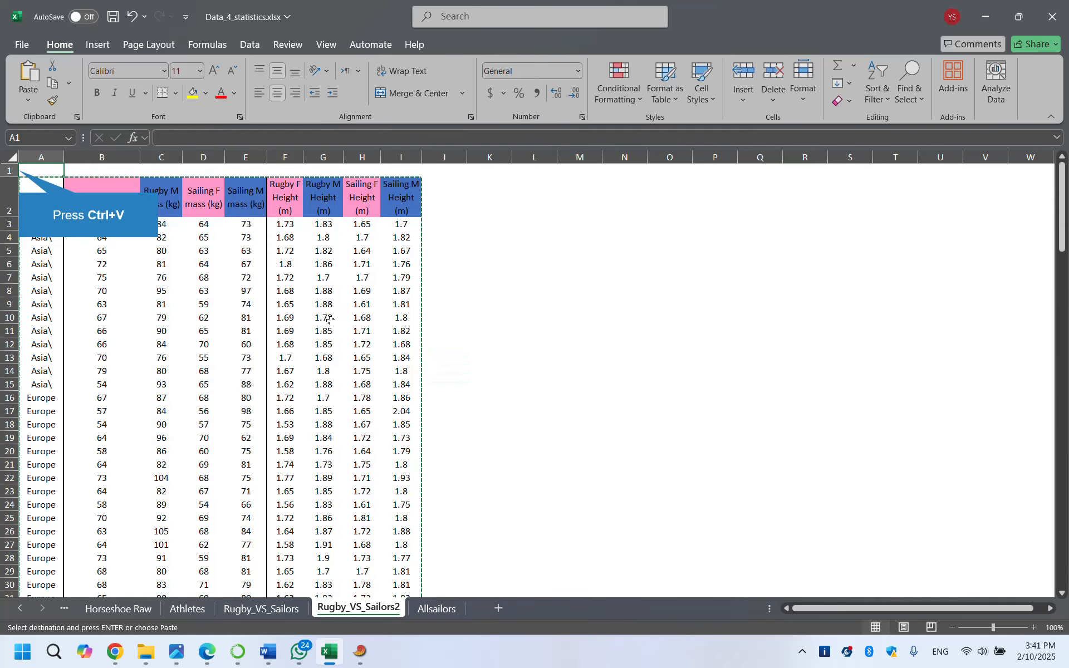
key(ctrl+v)
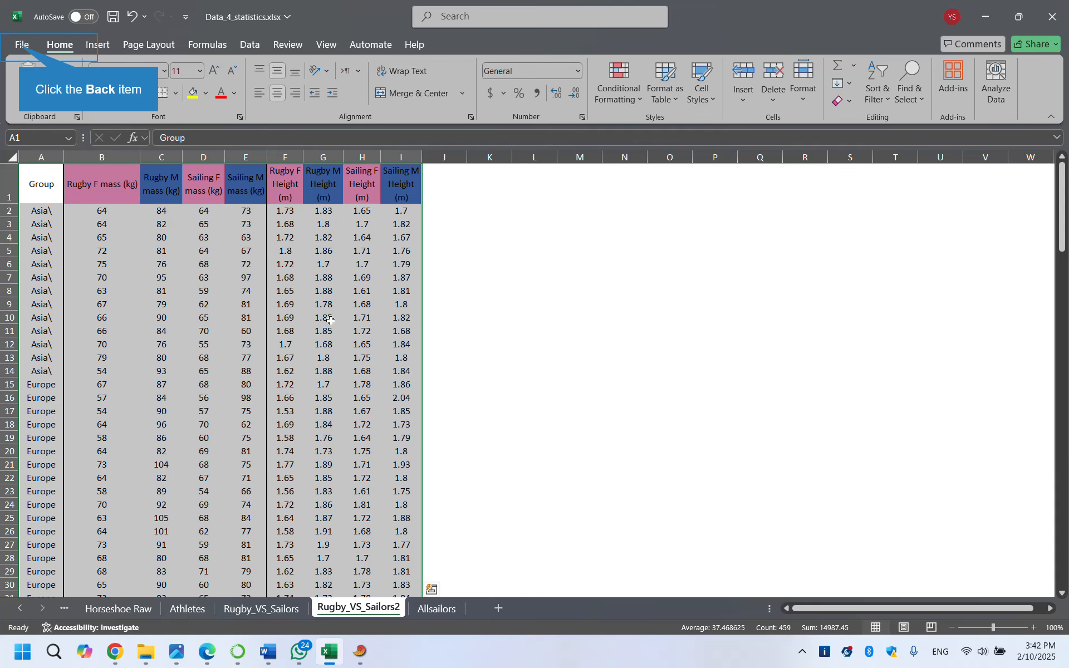
Step: Save the active sheet as Text (Tab delimited) Data_4_statistics.txt in Downloads, replacing the existing file, and close the workbook without saving further changes
click(21, 45)
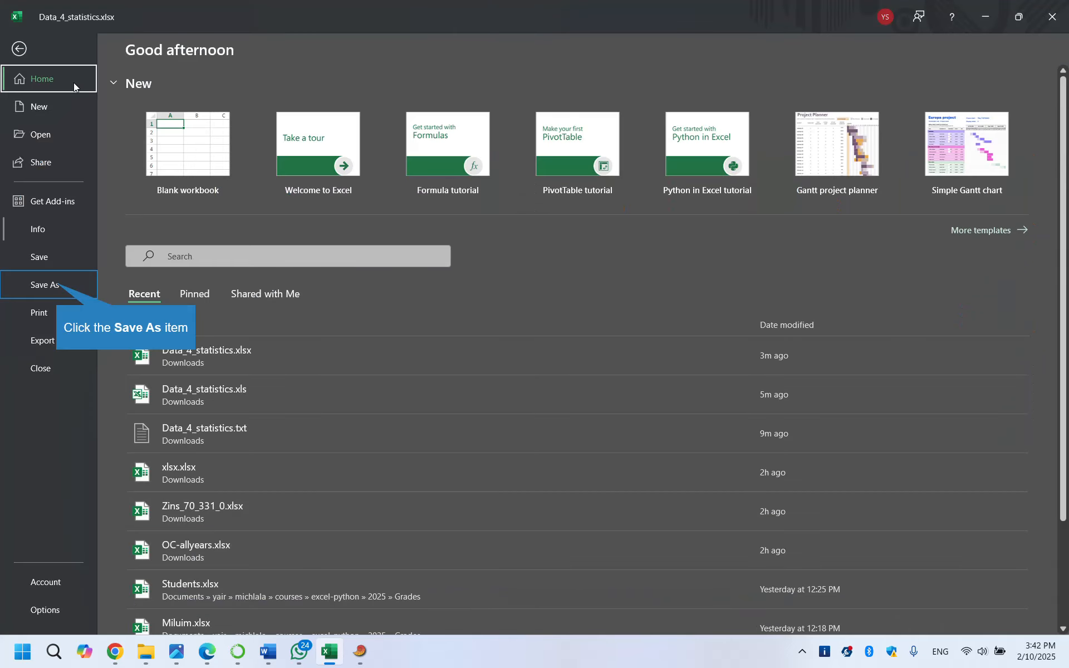
click(58, 284)
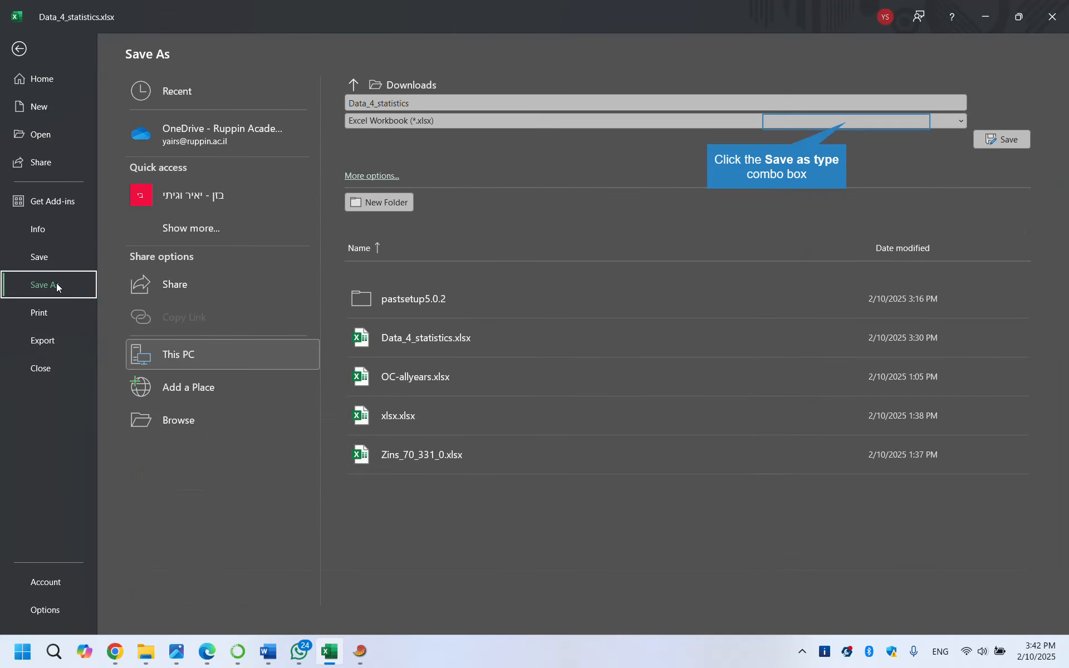
click(846, 121)
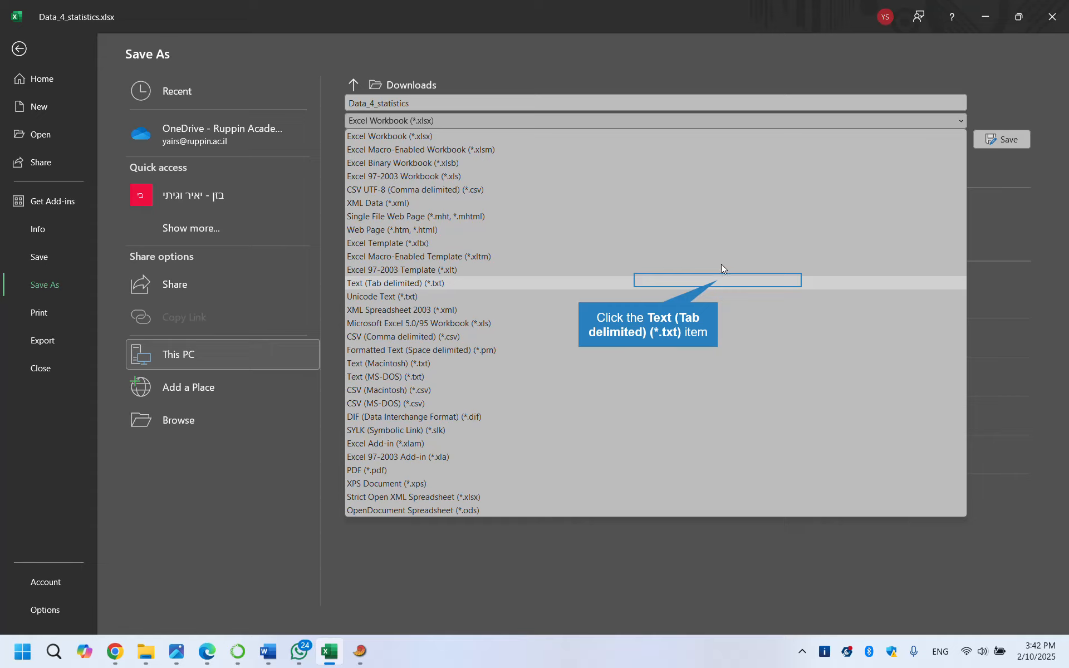
click(718, 280)
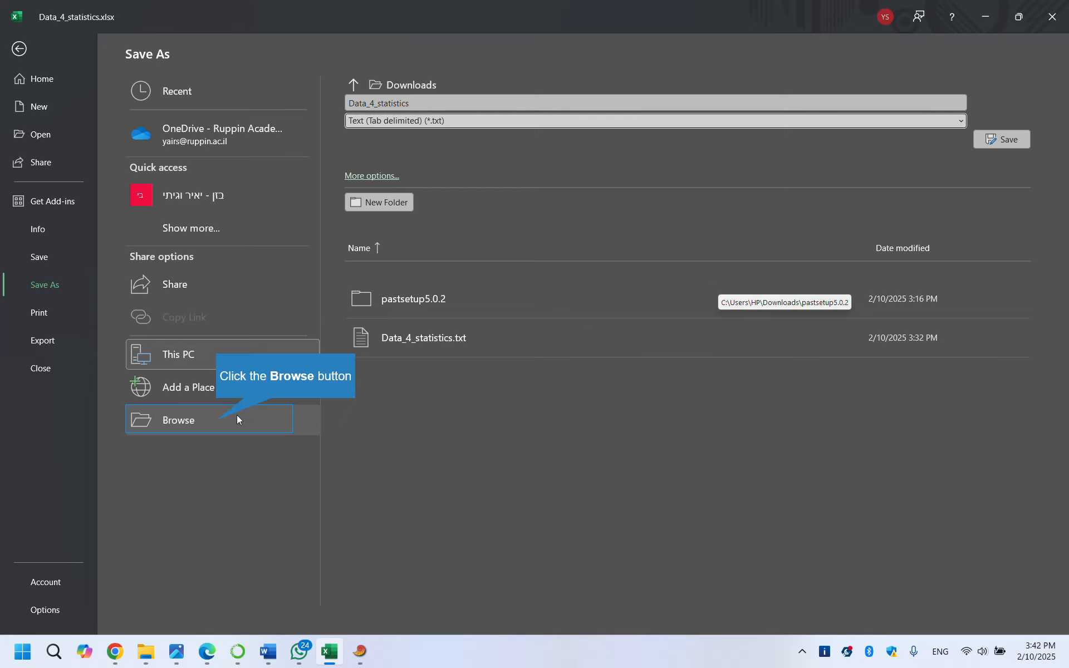
click(217, 421)
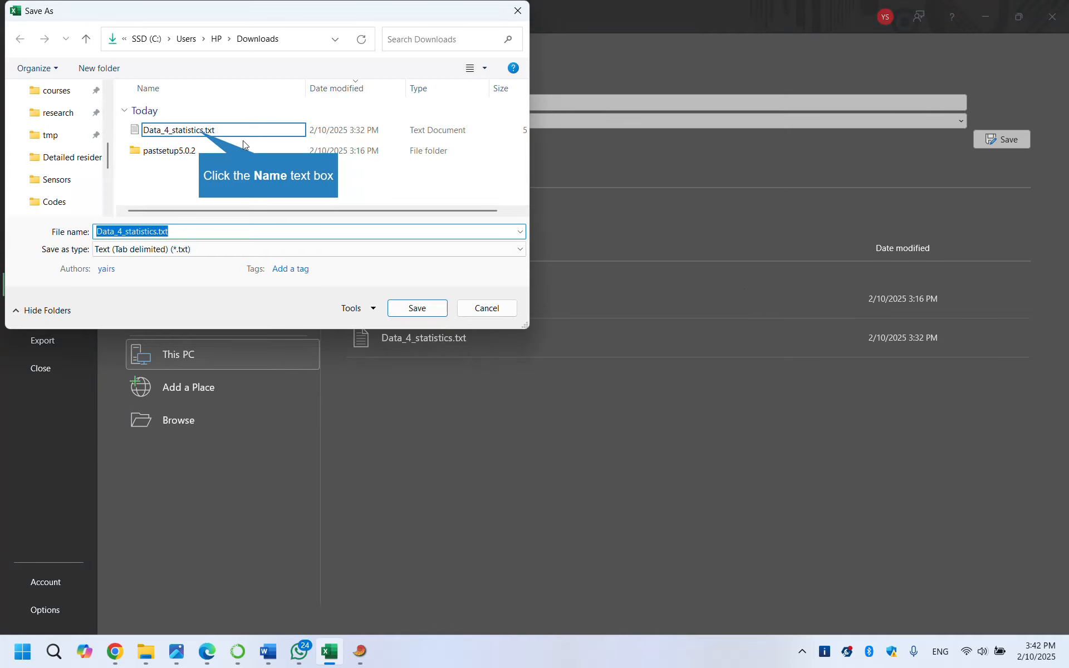
click(205, 135)
click(416, 312)
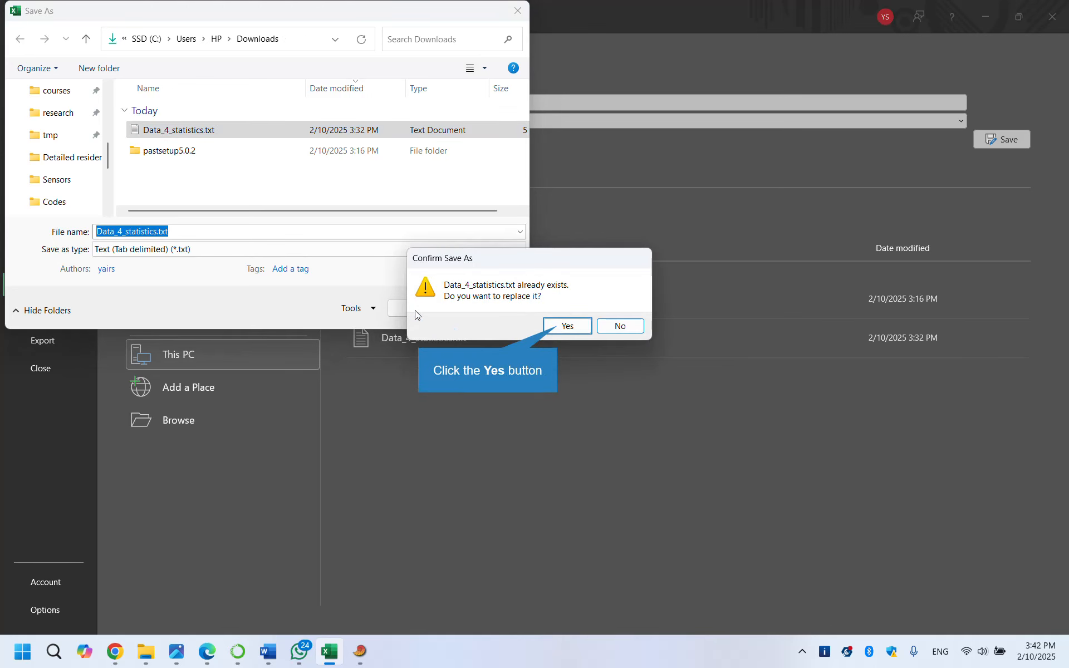
click(557, 327)
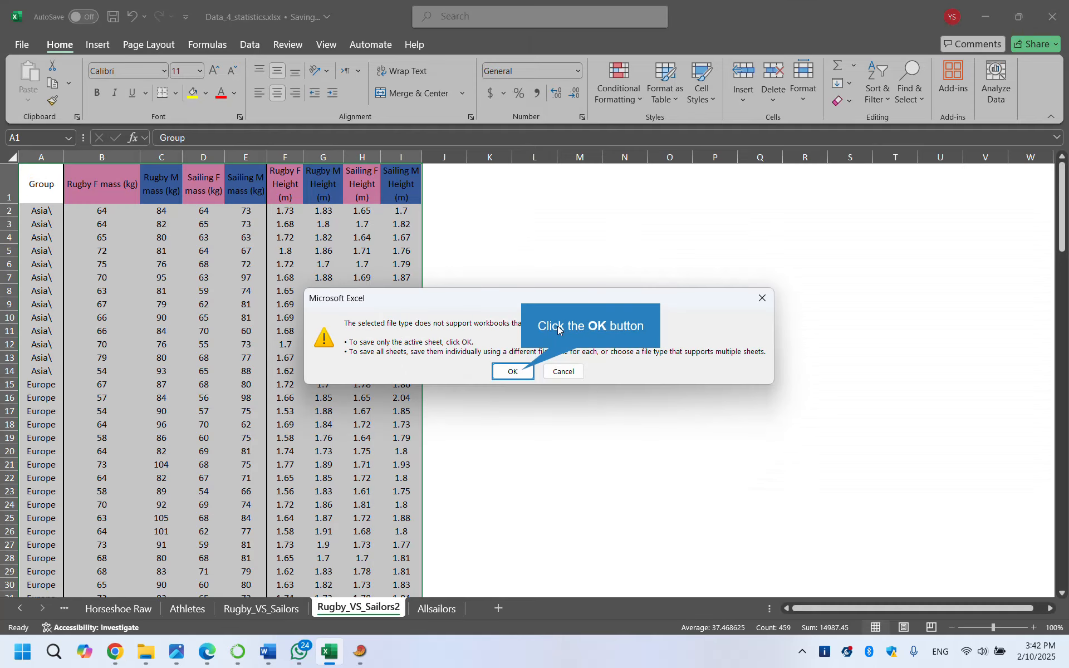
click(523, 373)
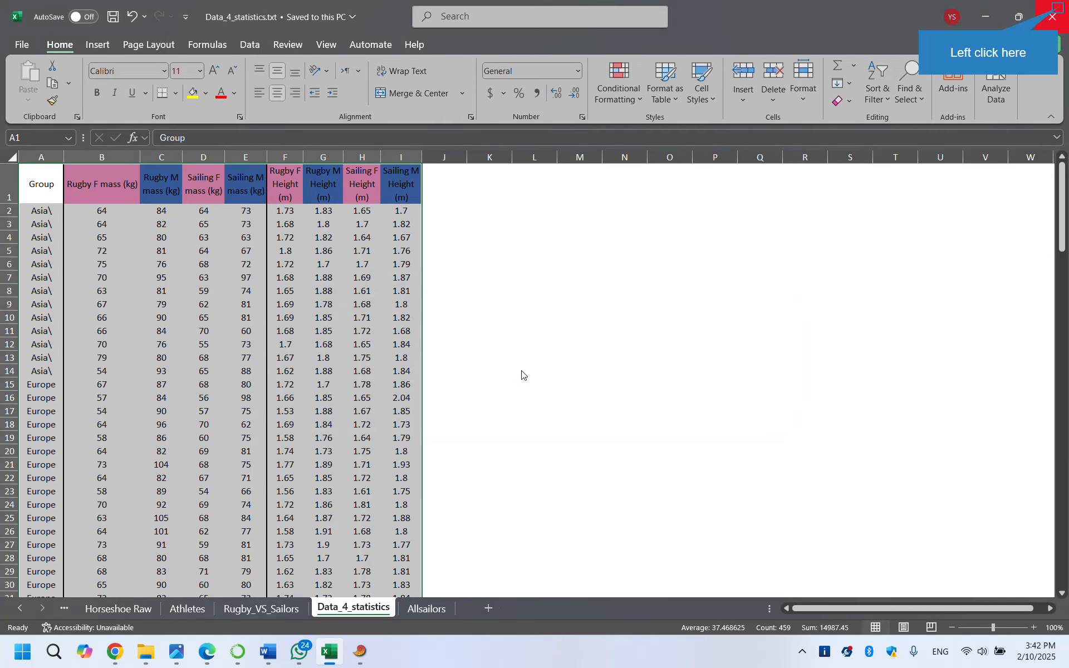
click(1058, 12)
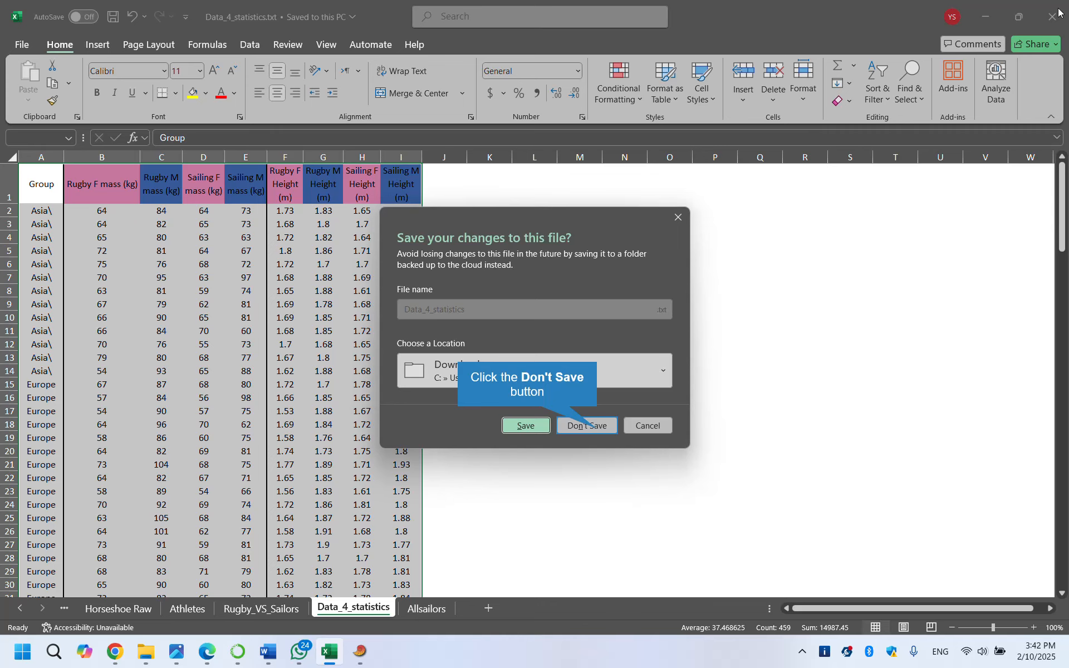
click(598, 426)
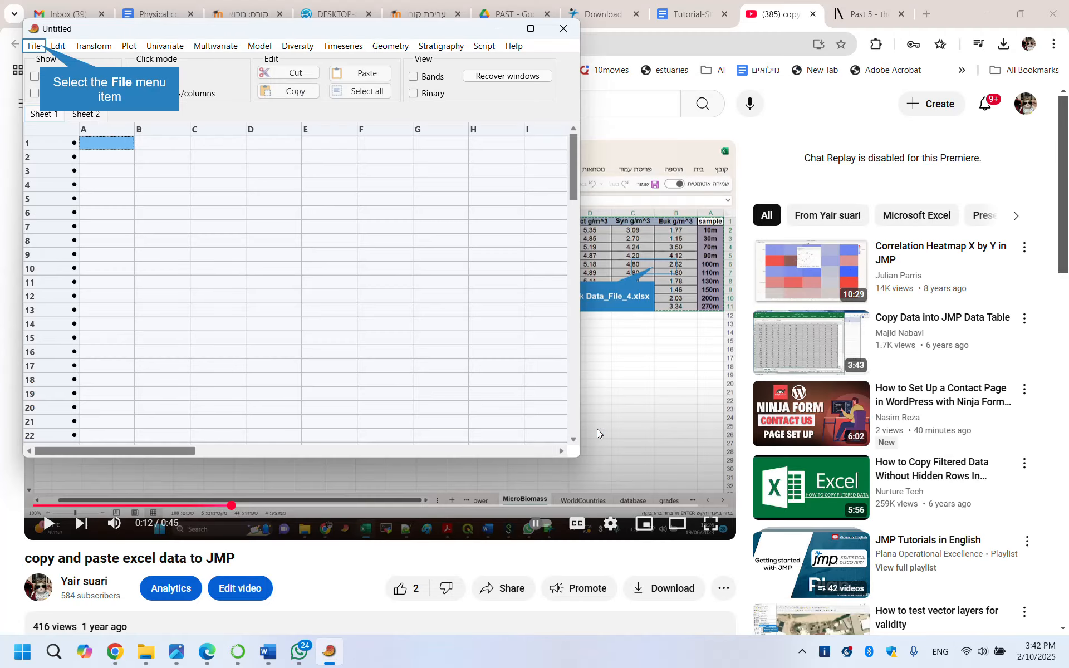
Step: In PAST, import Data_4_statistics.txt from Downloads with names and data in both rows and columns and Tab as the separator
click(36, 47)
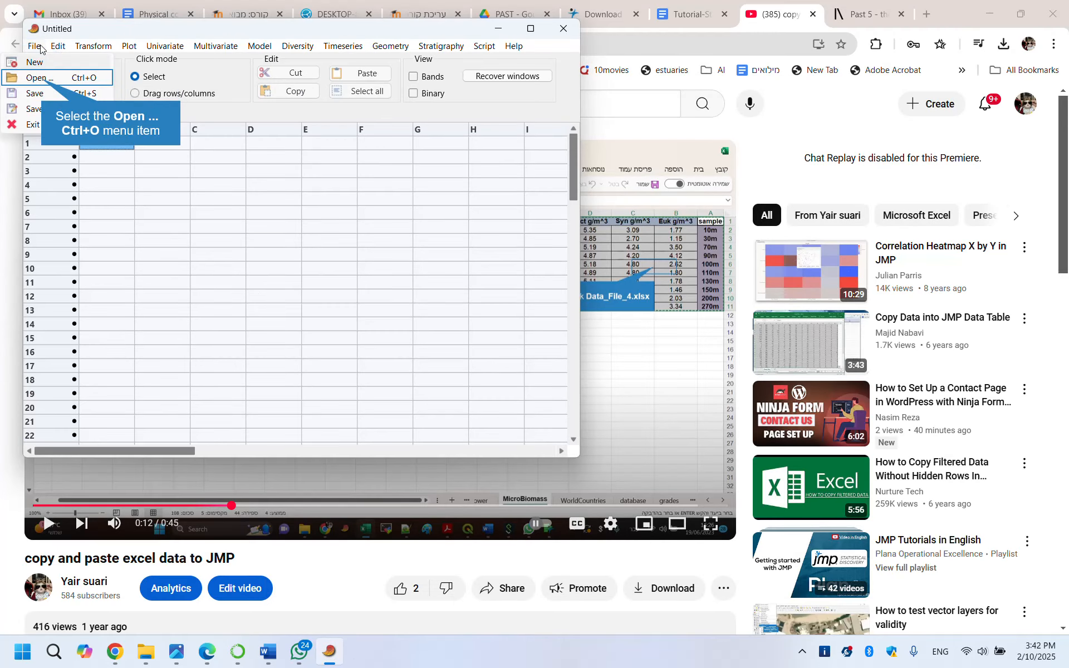
click(41, 80)
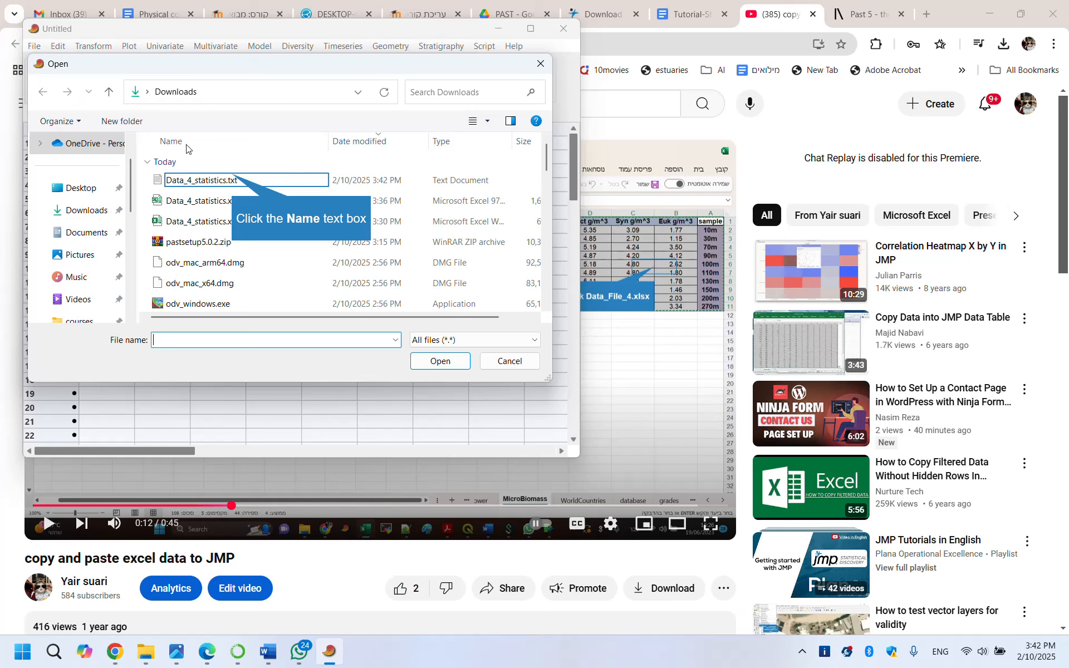
click(228, 175)
click(430, 363)
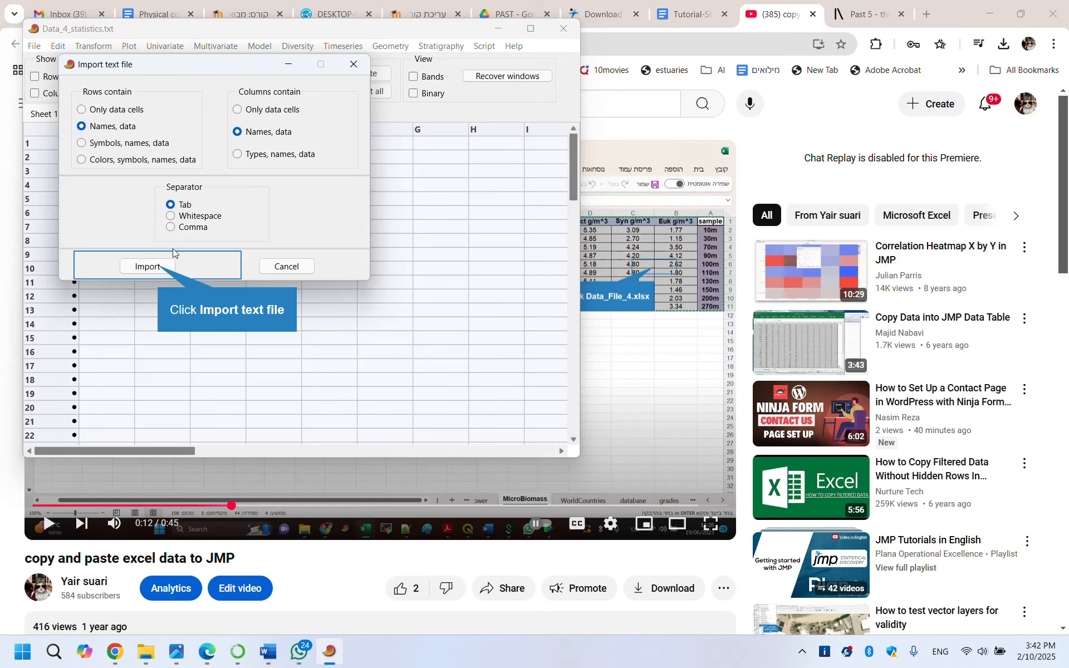
click(158, 267)
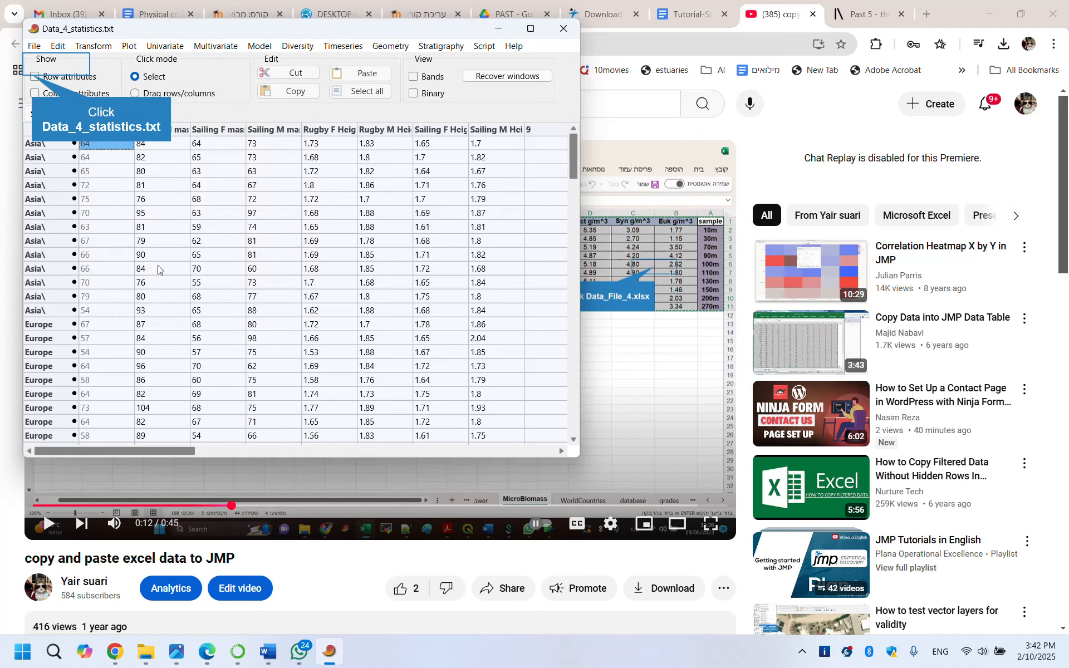
Step: Show the row and column attributes to check the imported group labels and headers, and hide both again
click(36, 77)
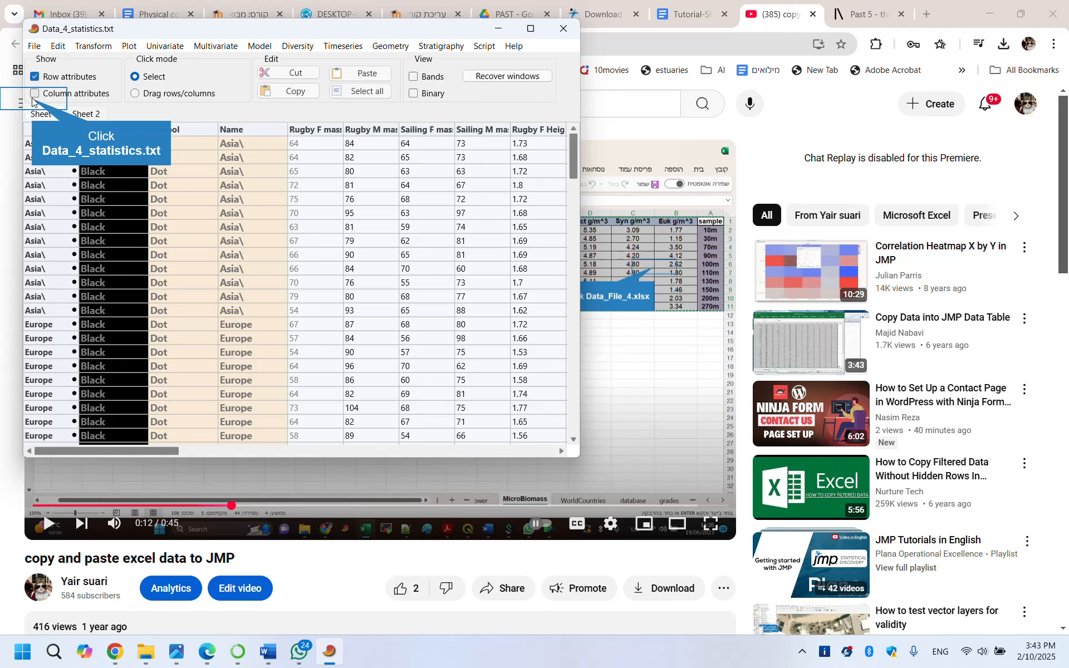
click(35, 94)
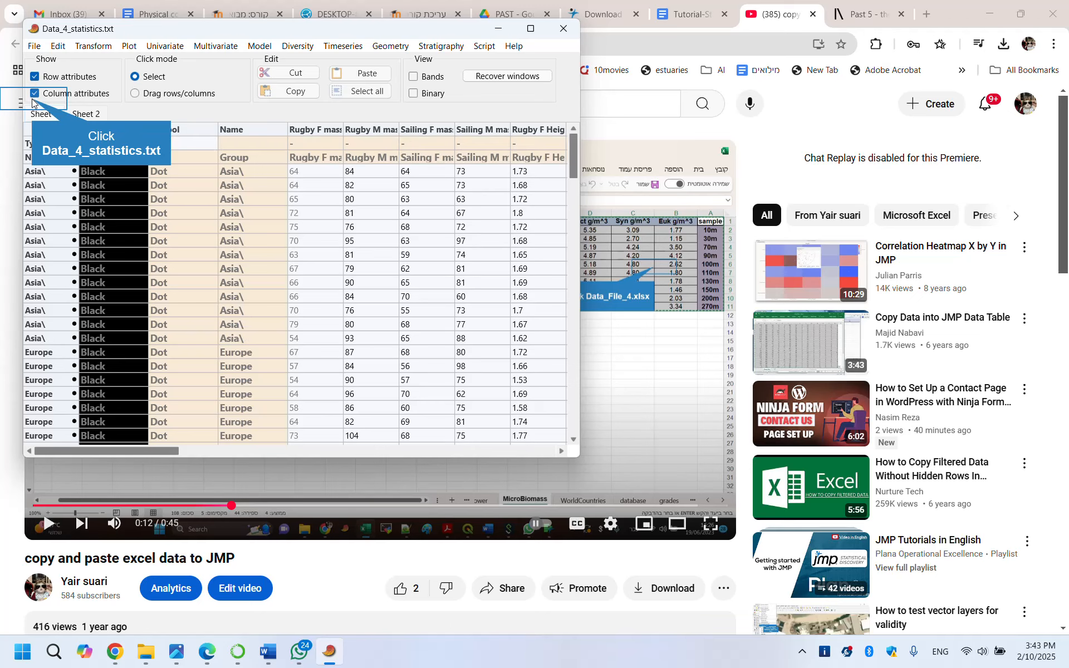
click(34, 94)
click(34, 77)
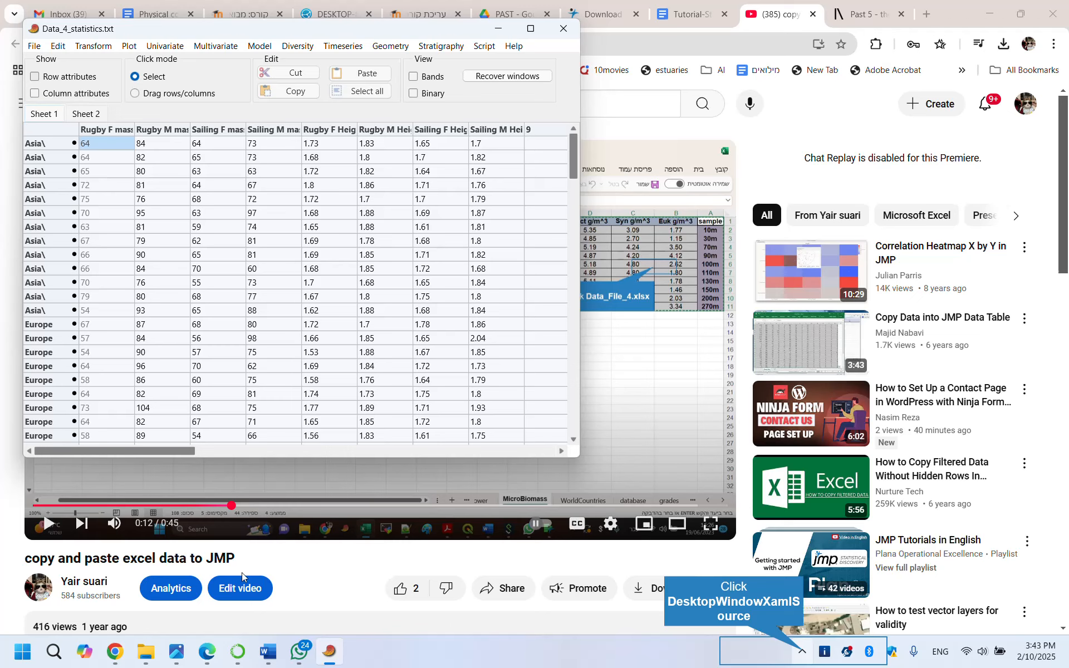
click(802, 654)
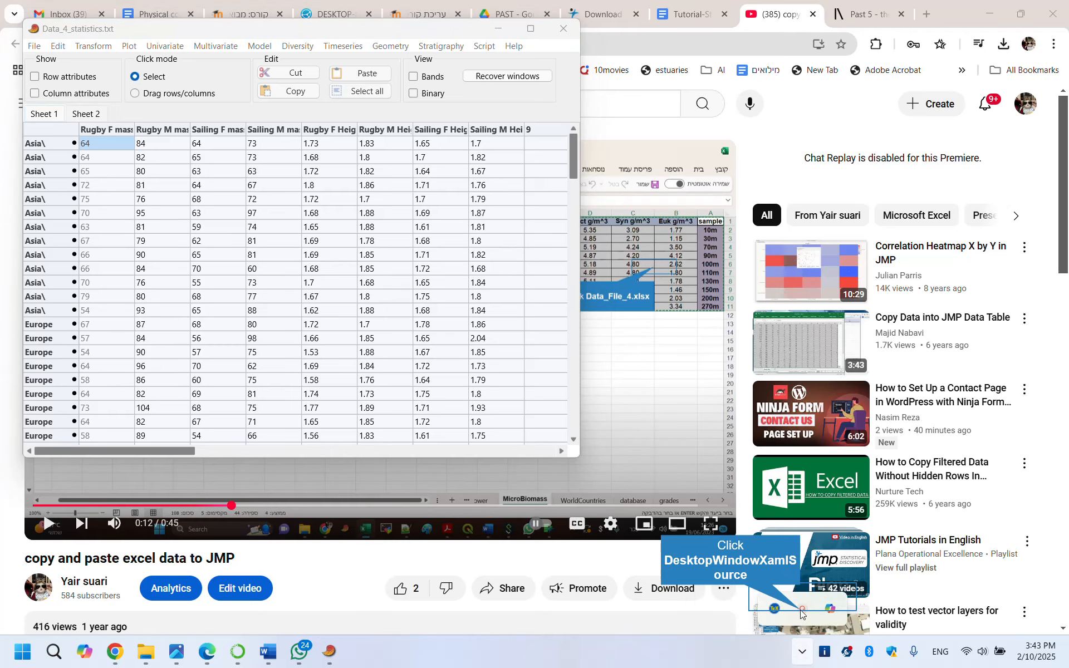